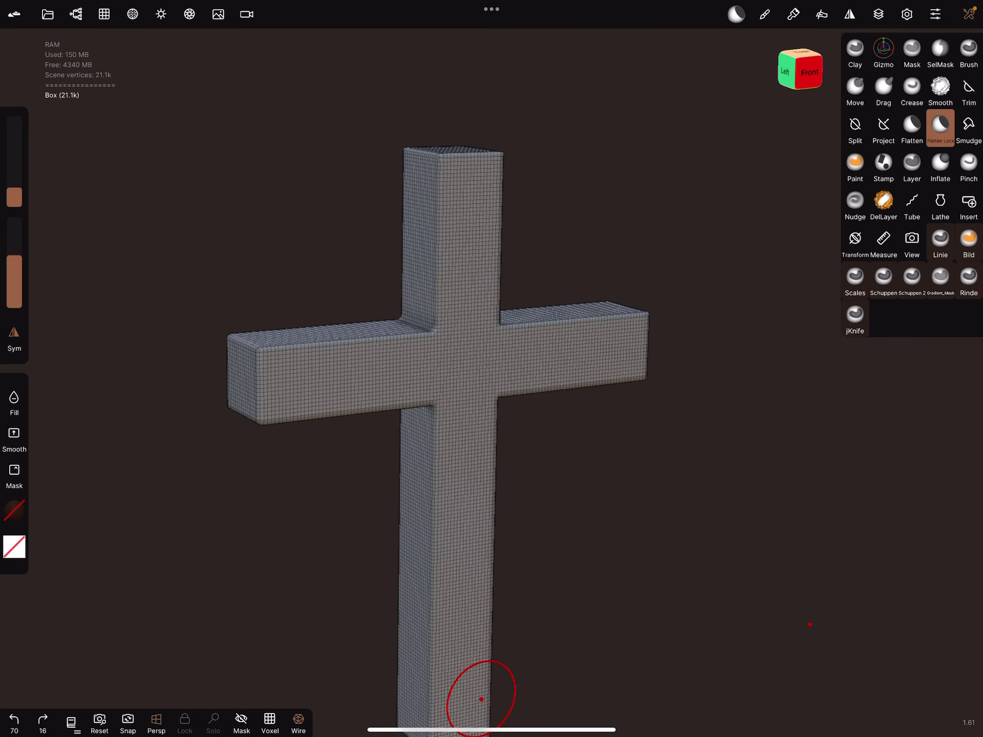
Step: Switch from the locked Flatten brush to the plain Flatten brush after viewing the cross's top
mouse_move(810, 625)
middle_mouse_down()
mouse_move(929, 545)
mouse_move(542, 634)
middle_mouse_up()
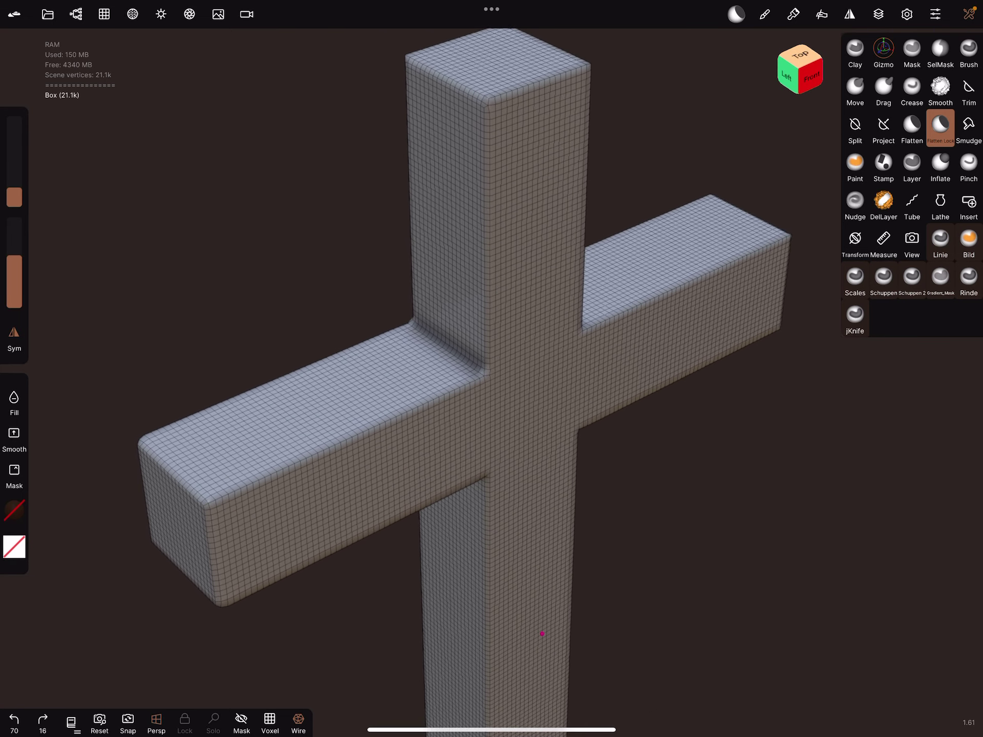
left_click(912, 124)
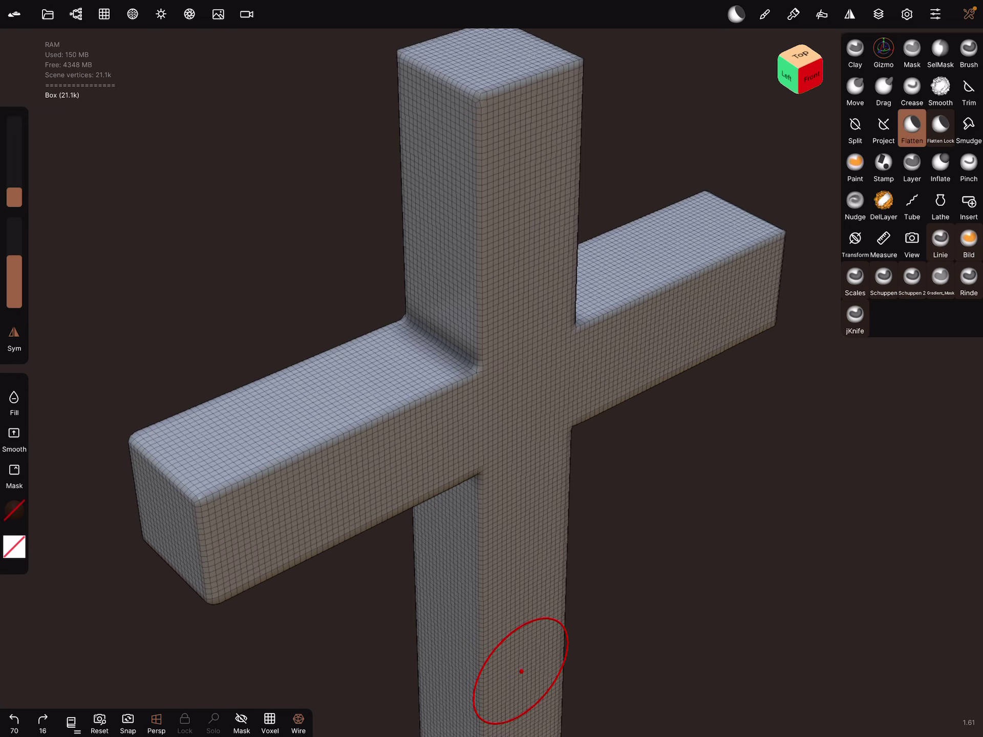
Step: Set the Flatten brush falloff to the flat 'one' curve in its Stroke settings
left_click(822, 14)
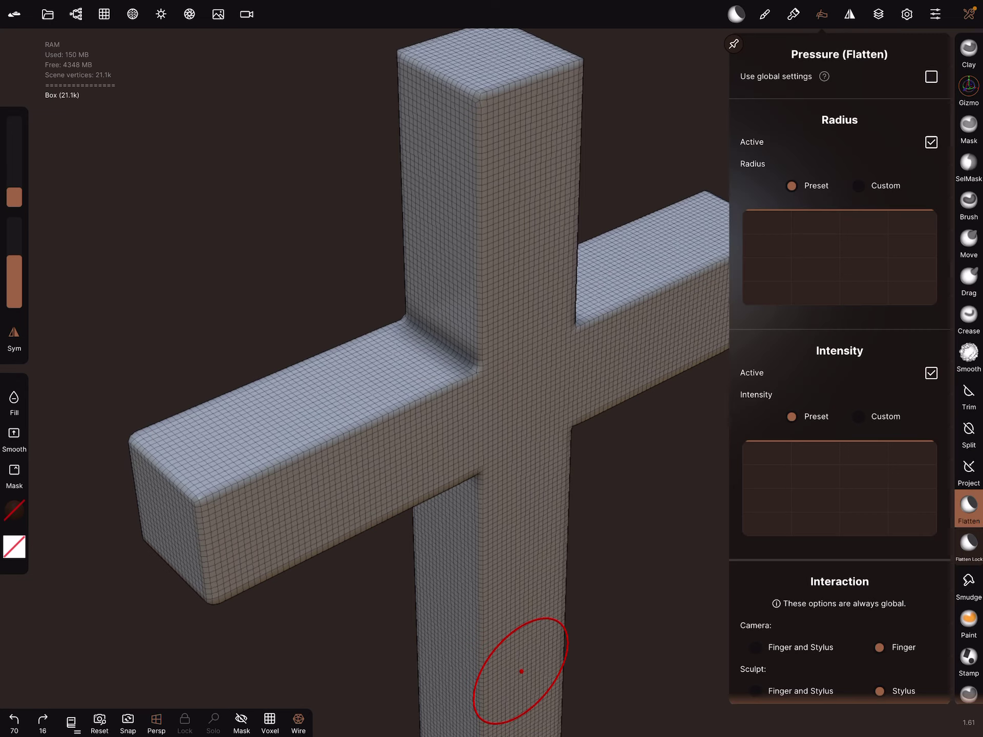
left_click(821, 14)
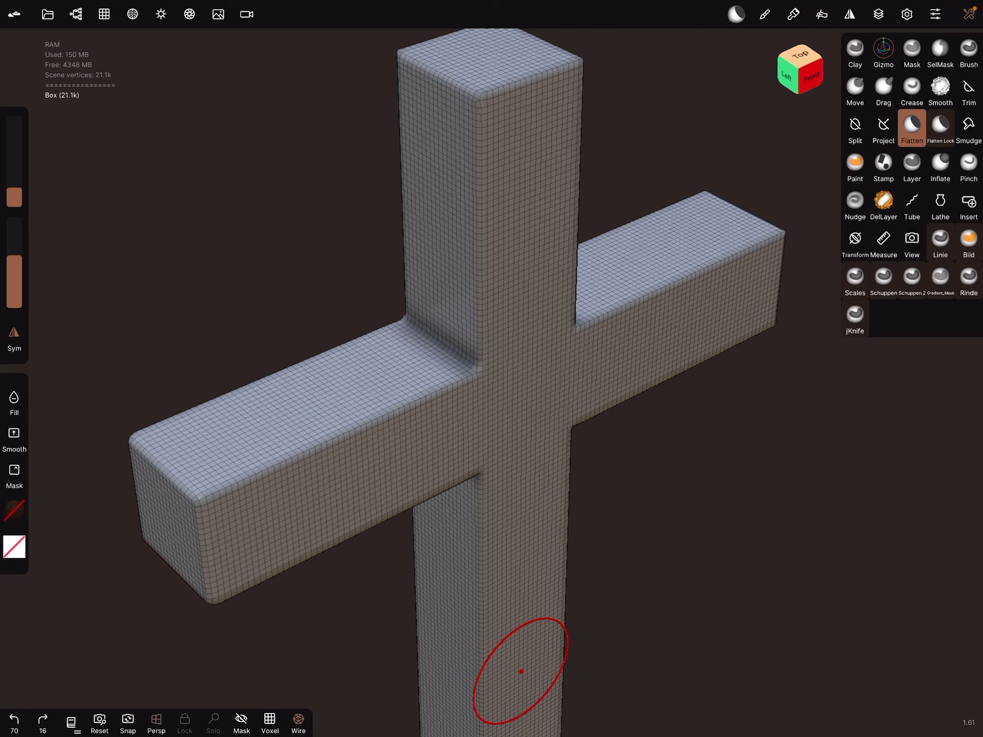
left_click(764, 14)
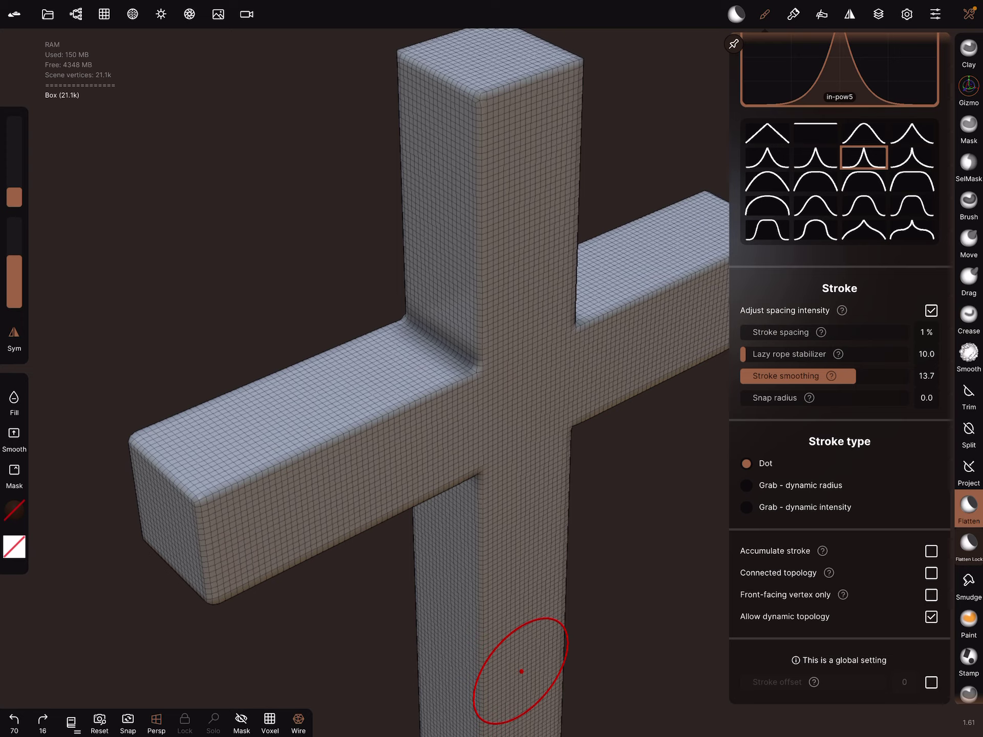
scroll(840, 369, "up", 5)
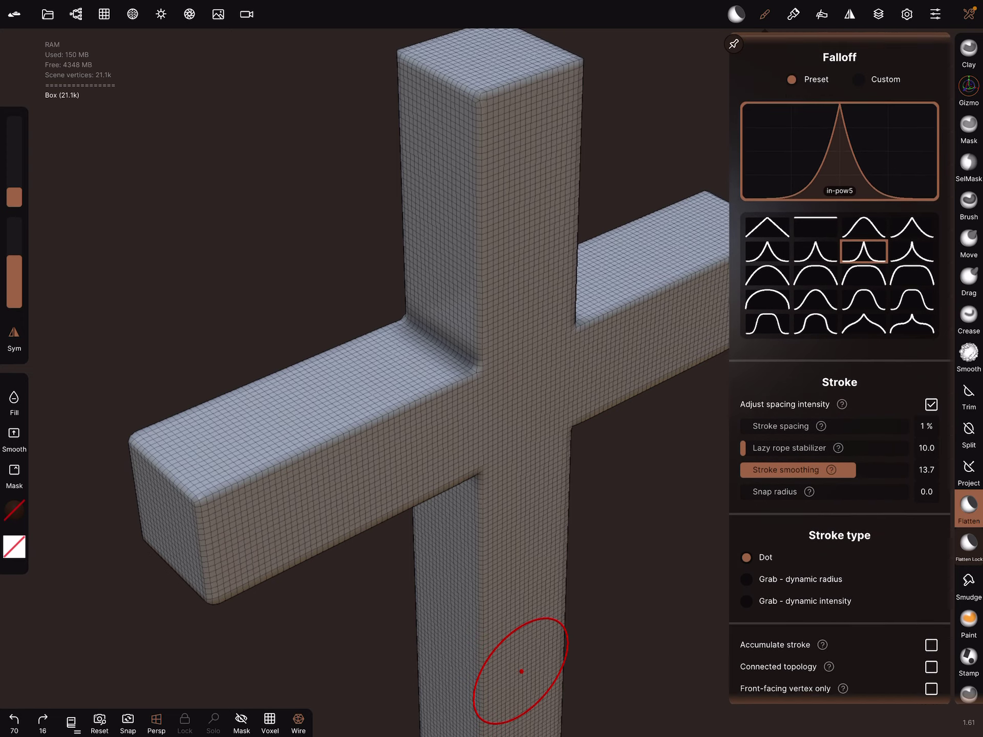
scroll(840, 369, "down", 2)
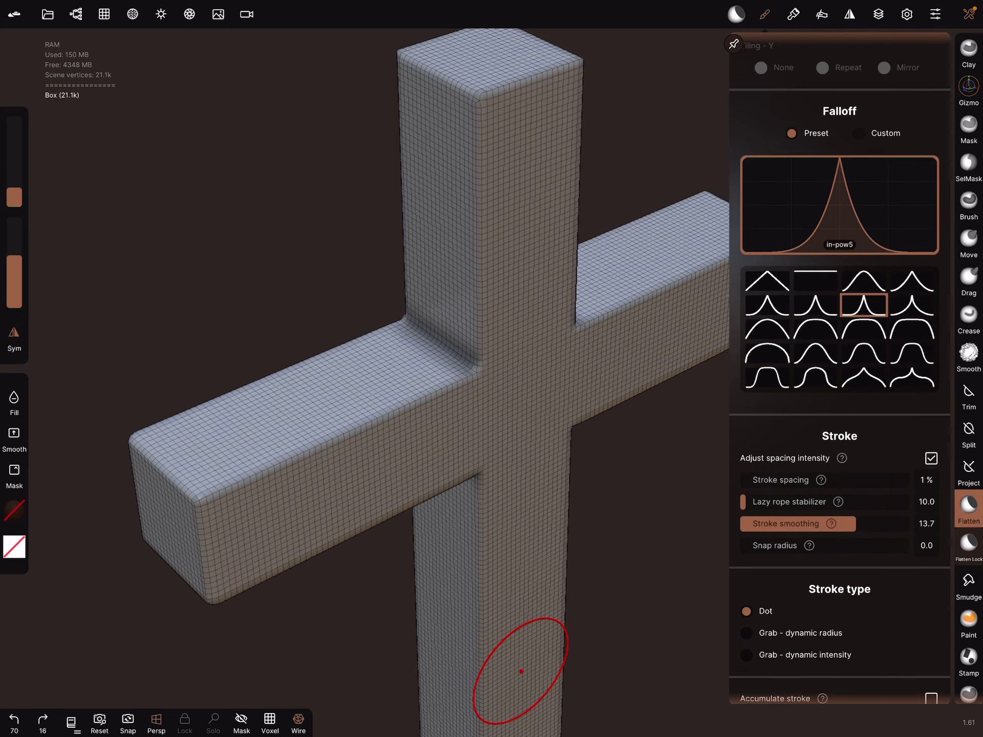
left_click(816, 275)
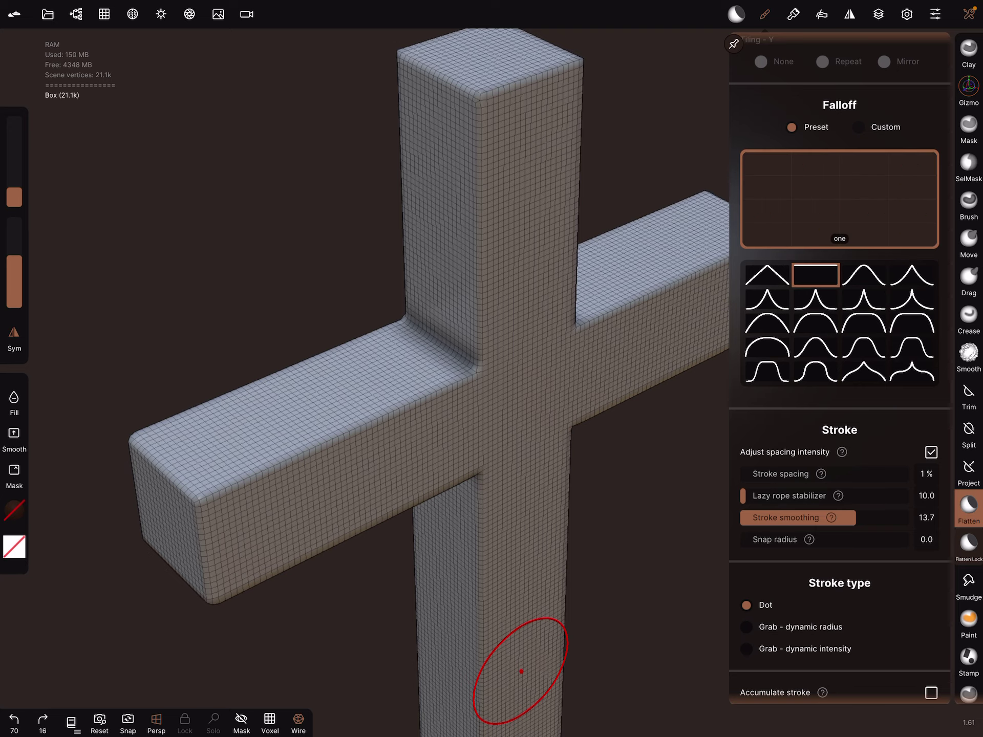
left_click(522, 671)
Step: Test flatten strokes on the arm, undo the dented junction, and switch the falloff to in-circle
mouse_move(184, 530)
left_mouse_down()
mouse_move(453, 384)
mouse_move(416, 402)
left_mouse_up()
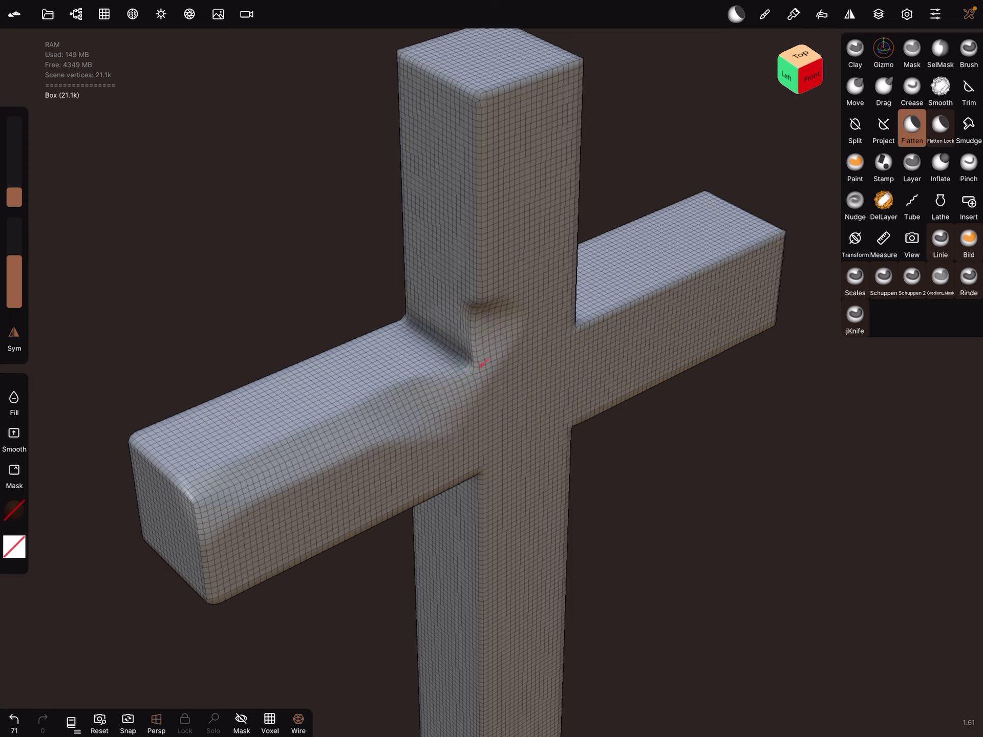
left_click_drag(351, 423, 420, 399)
key("ctrl+z")
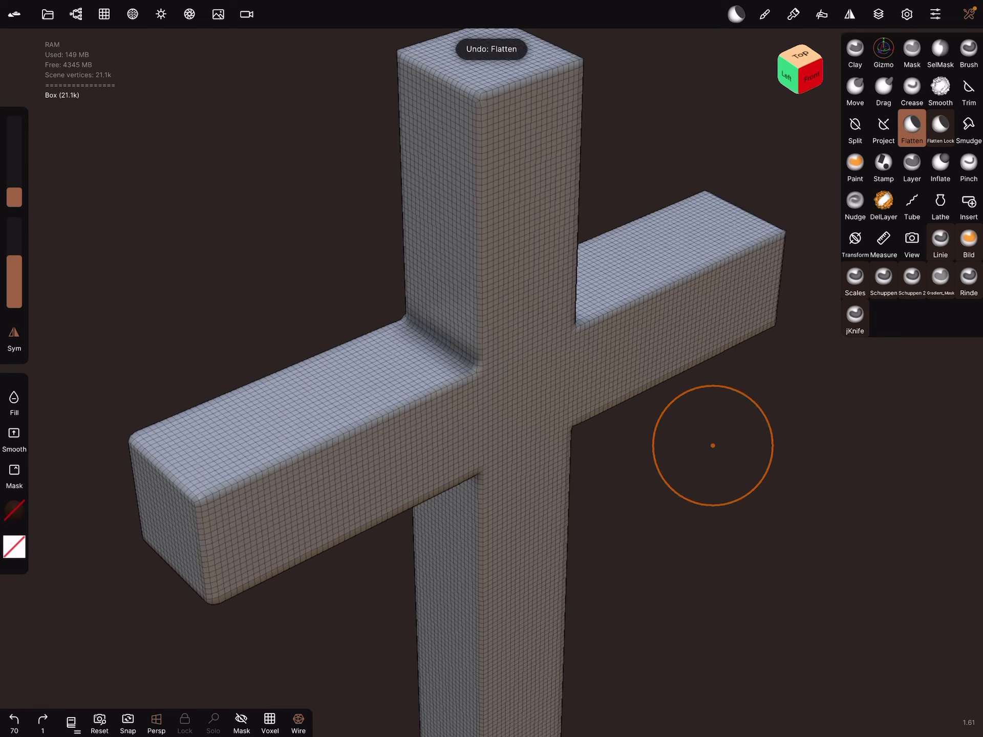
left_click(764, 14)
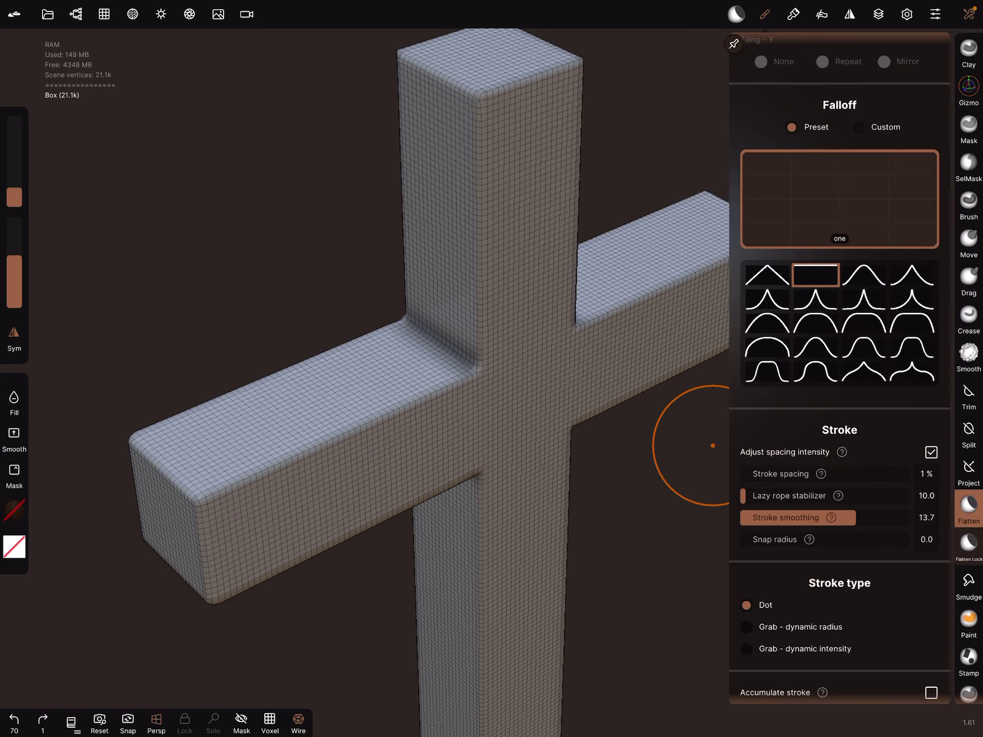
left_click(912, 299)
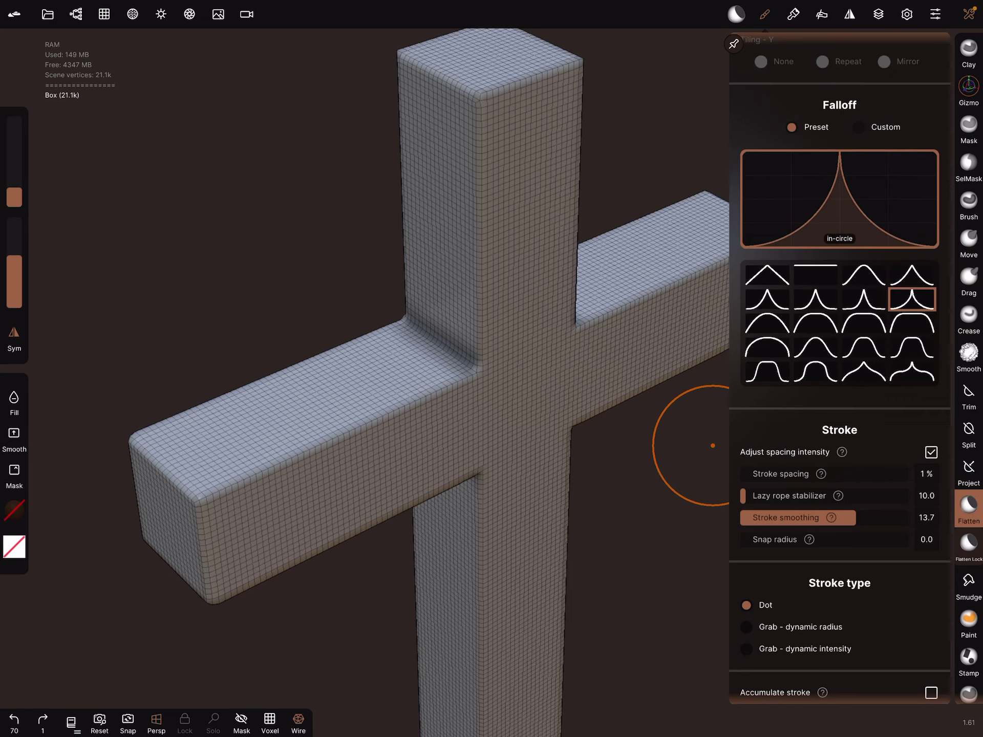
Step: Flatten the arm's edge and the vertical post's edge into soft bevels near the junction
left_click(970, 14)
left_click_drag(408, 338, 446, 361)
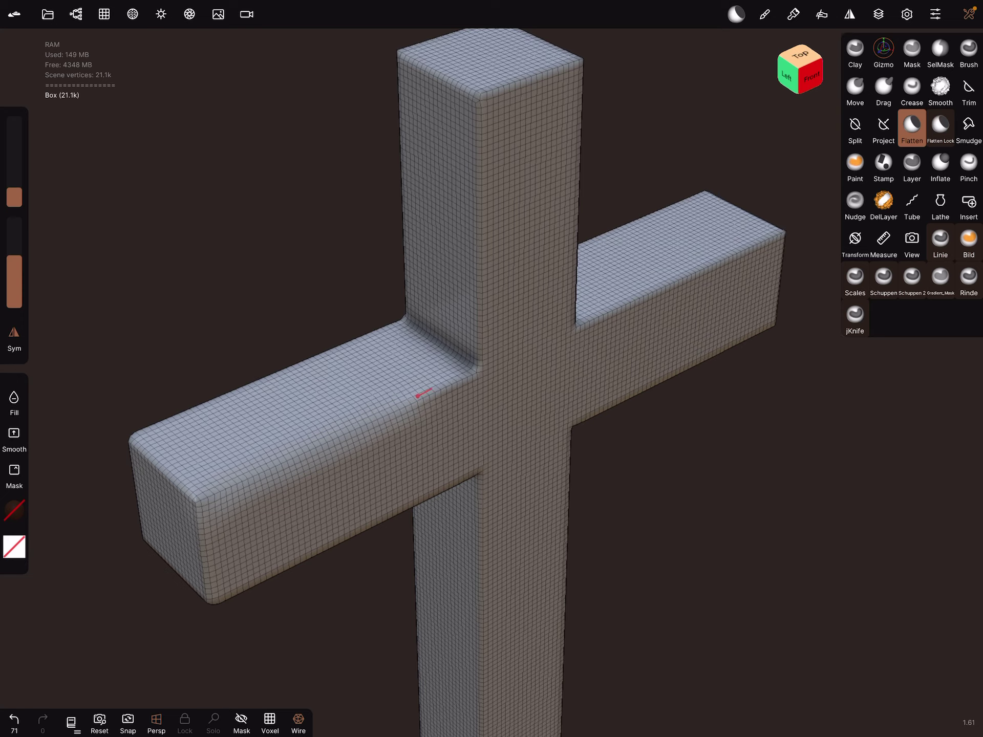
left_click_drag(468, 372, 269, 473)
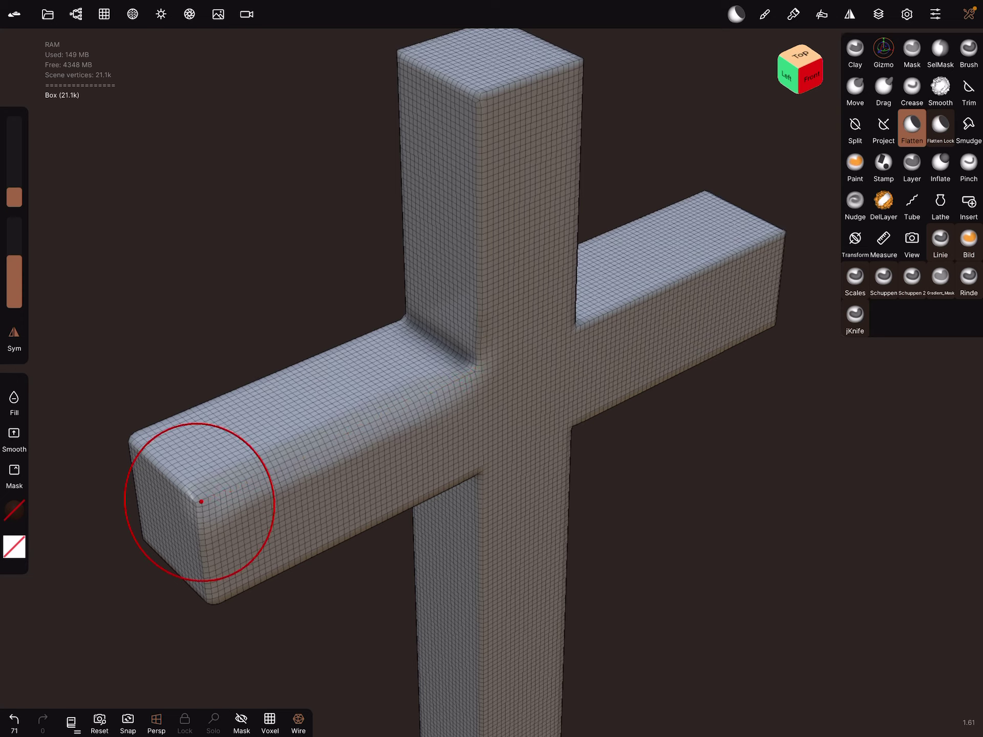
mouse_move(481, 176)
left_mouse_down()
mouse_move(479, 351)
mouse_move(482, 108)
left_mouse_up()
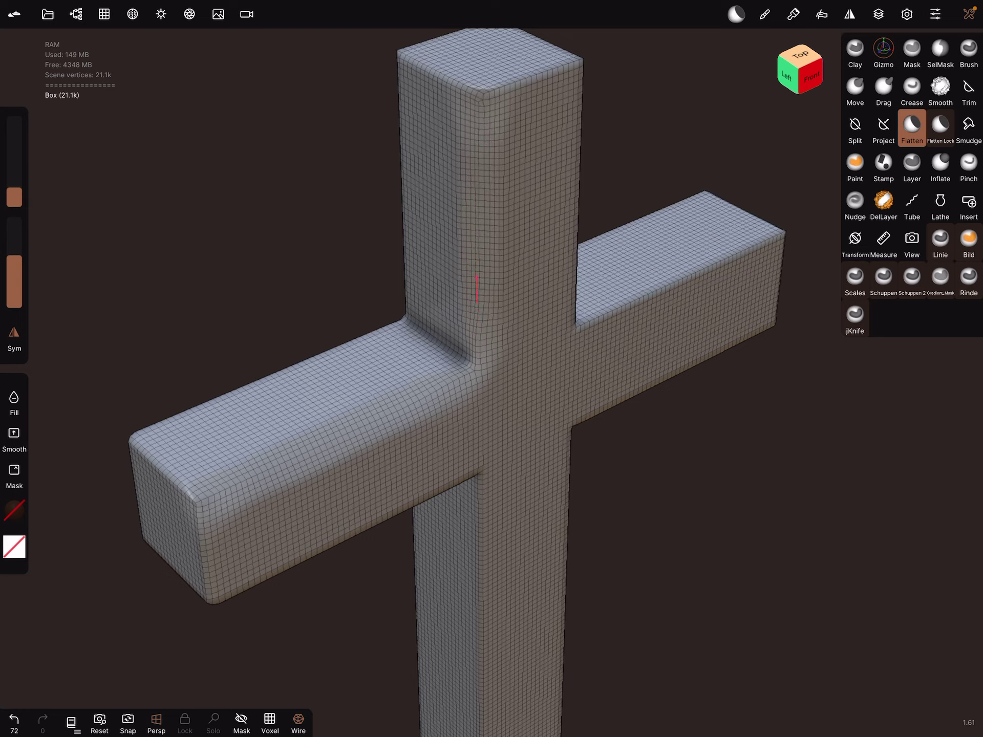
left_click_drag(477, 363, 471, 374)
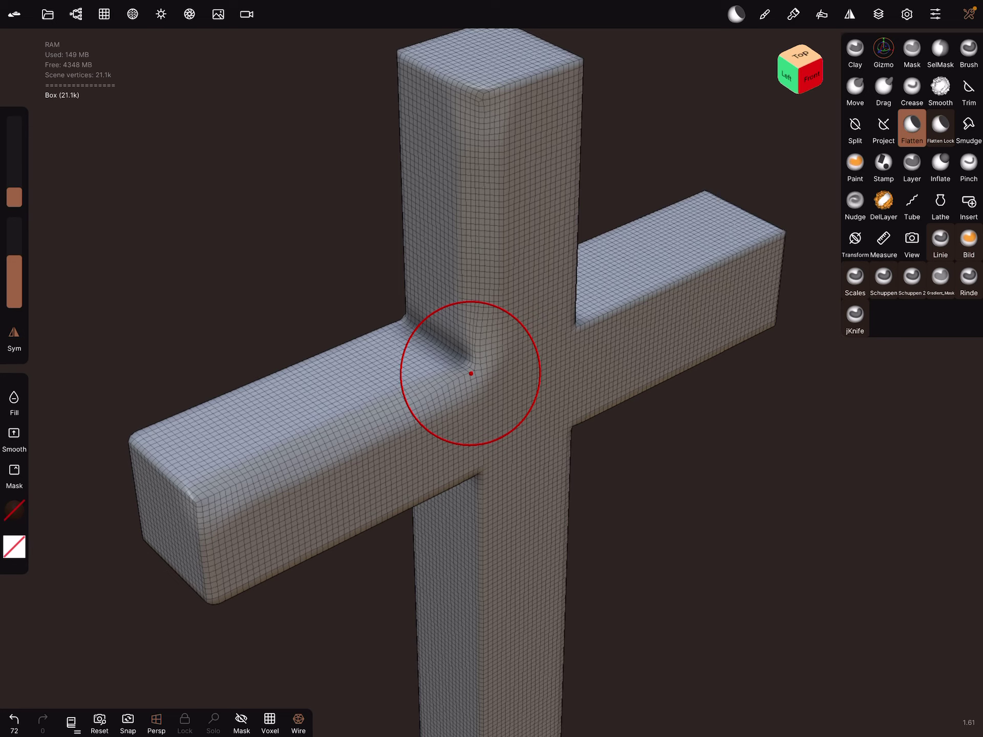
Step: Give the Flatten brush the flat 'one' falloff with Lock plane enabled
left_click(765, 14)
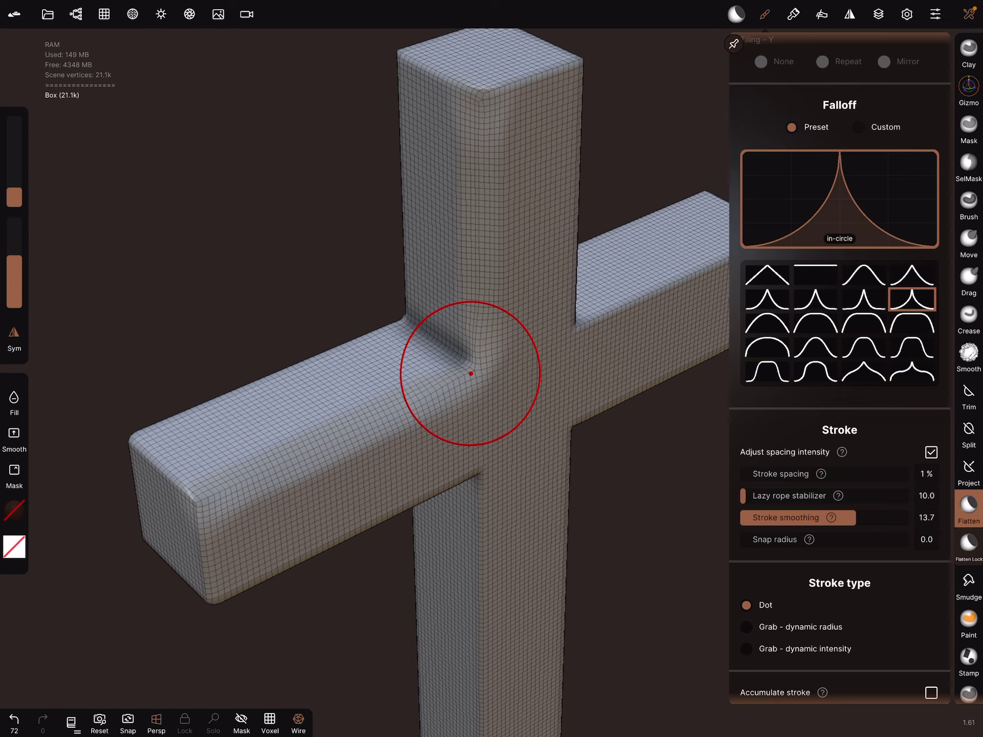
left_click(816, 275)
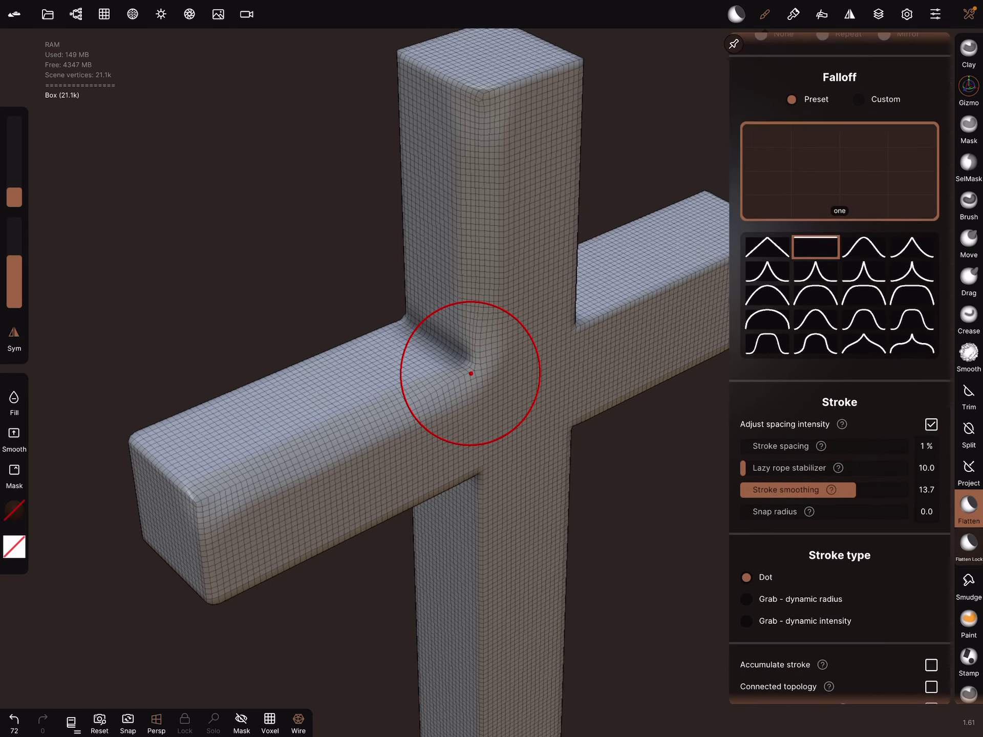
scroll(839, 369, "up", 3)
scroll(840, 369, "up", 5)
scroll(839, 370, "up", 1)
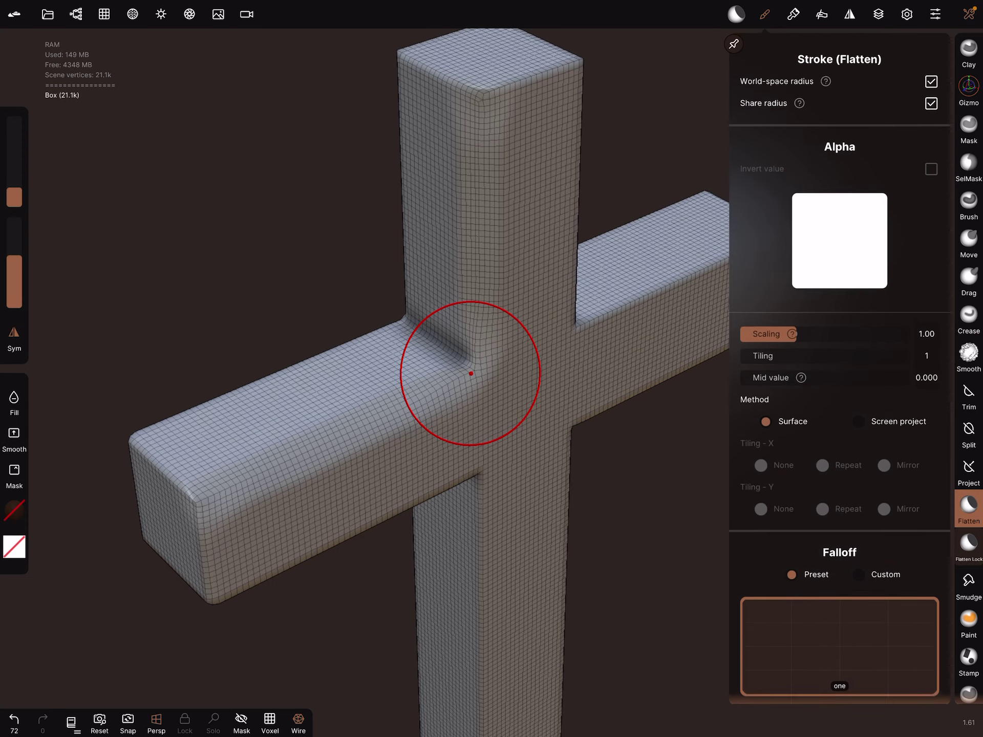
left_click(736, 14)
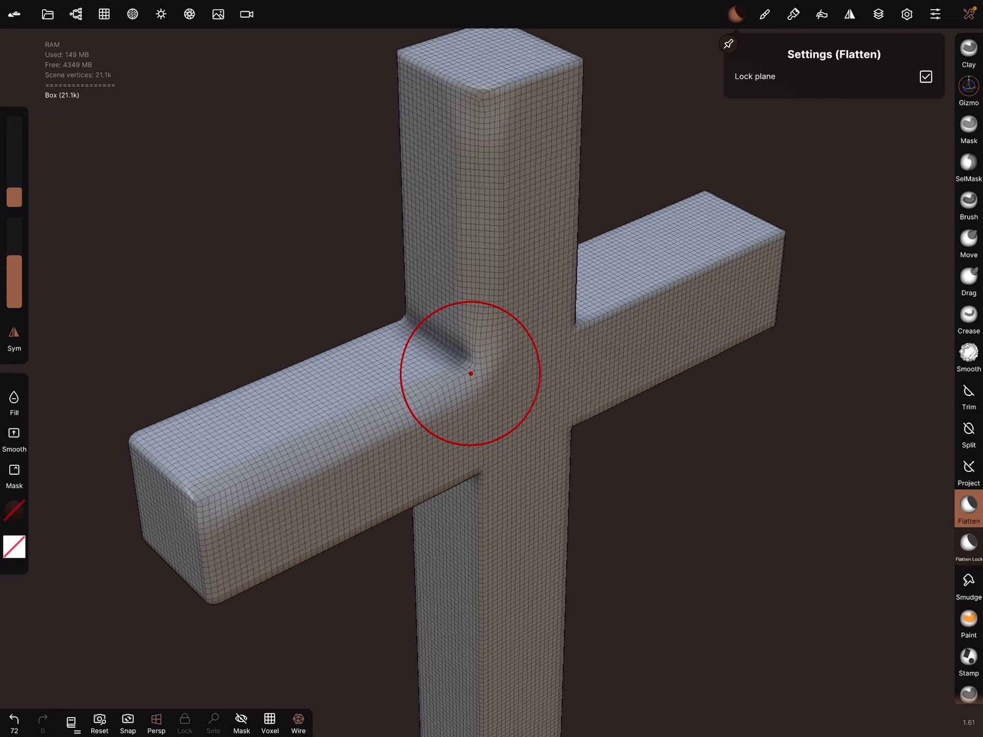
Step: Cut a clean chamfer at the left arm's end edge and inspect it from another angle
left_click_drag(471, 374, 469, 377)
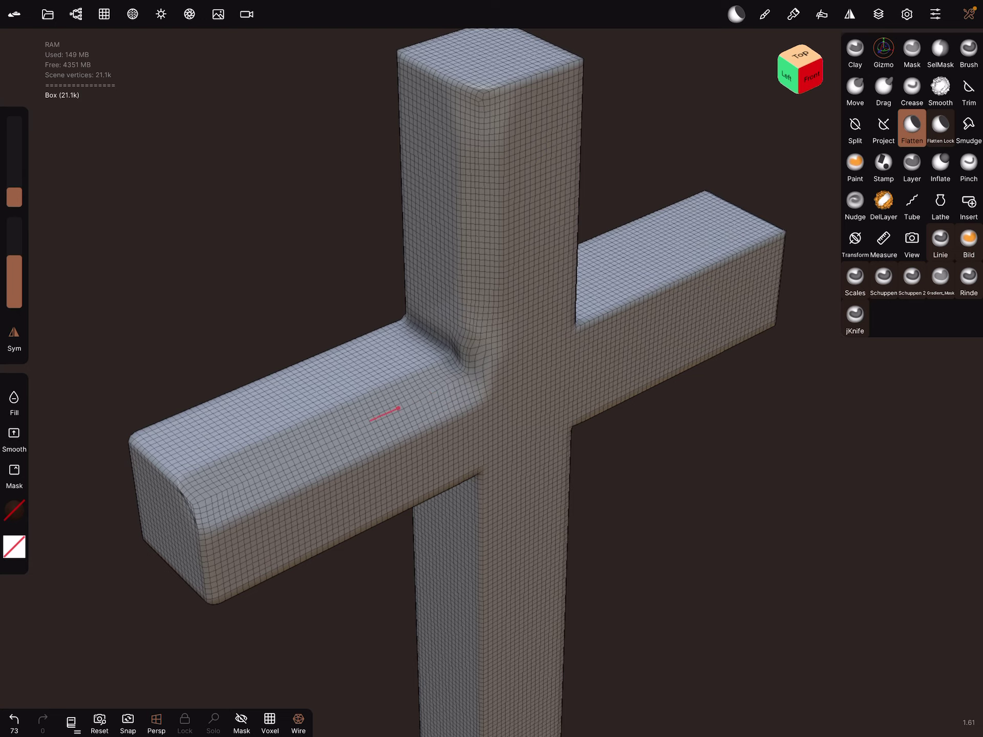
left_click_drag(400, 408, 404, 407)
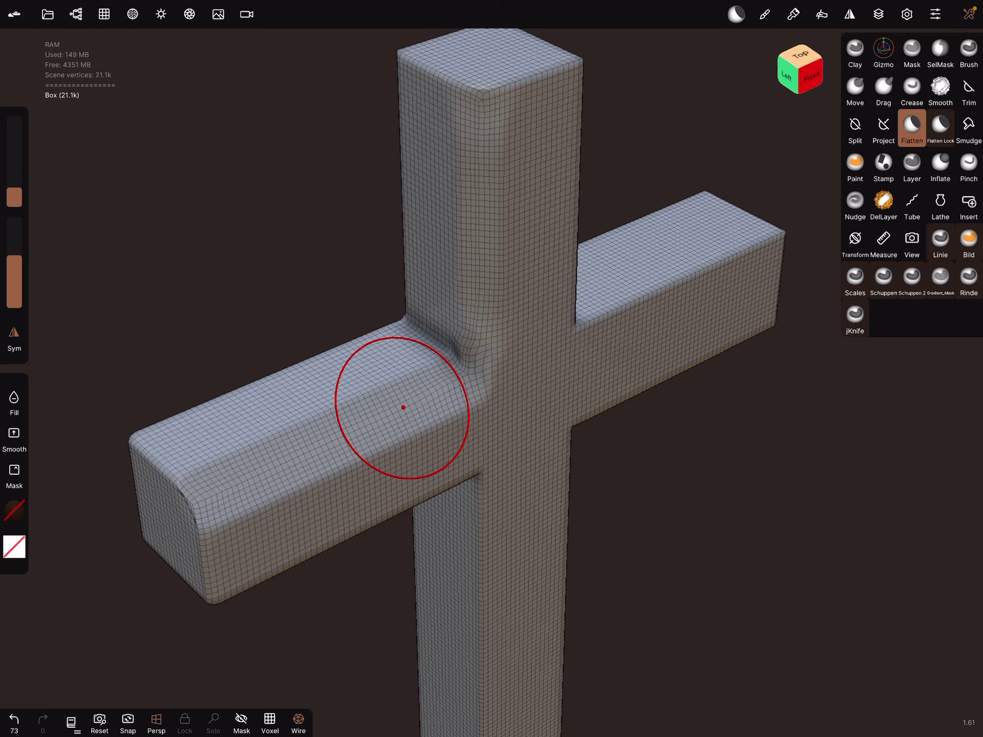
scroll(404, 407, "down", 5)
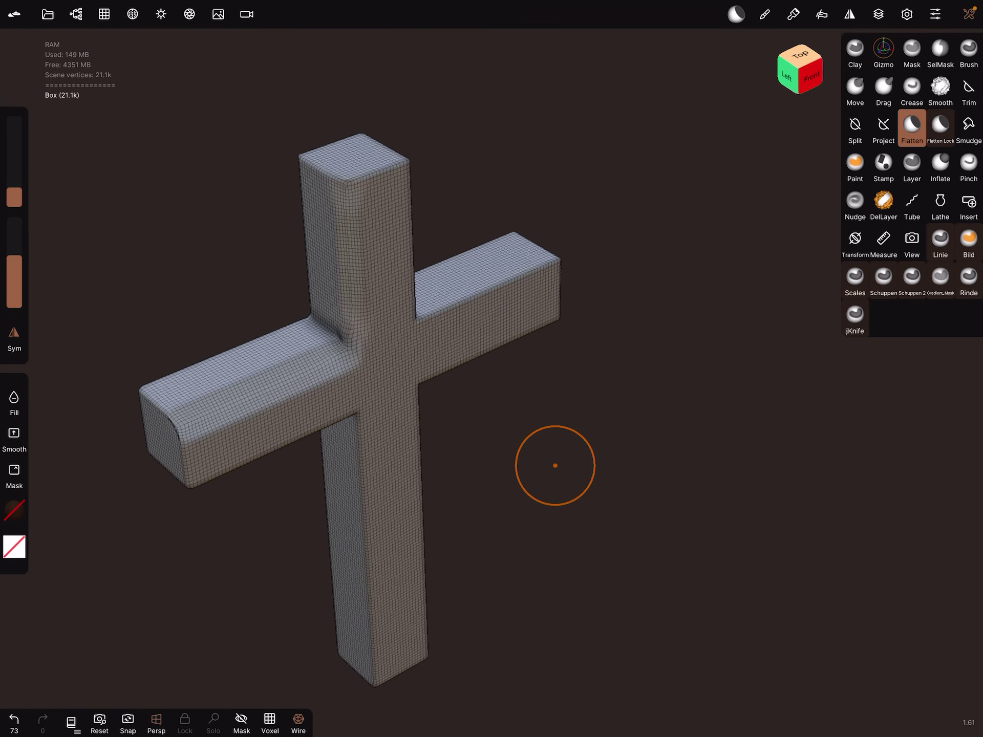
mouse_move(556, 466)
middle_mouse_down()
mouse_move(536, 462)
mouse_move(597, 290)
middle_mouse_up()
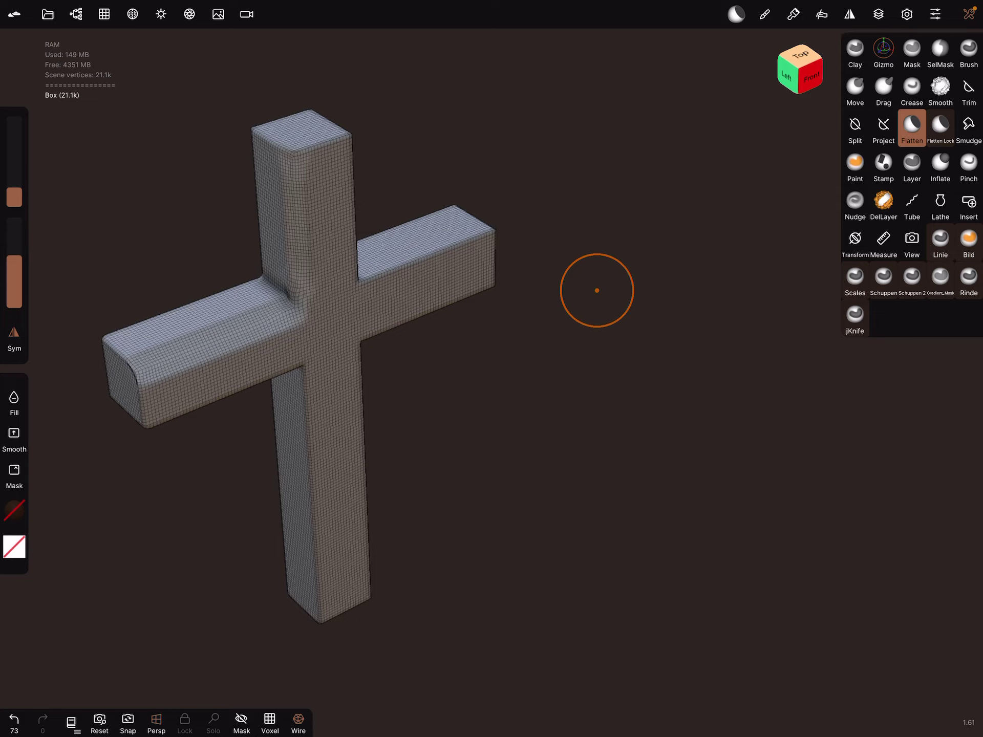
Step: Add a box primitive, move it in front of the cross and stretch it into a long beam
left_click(75, 14)
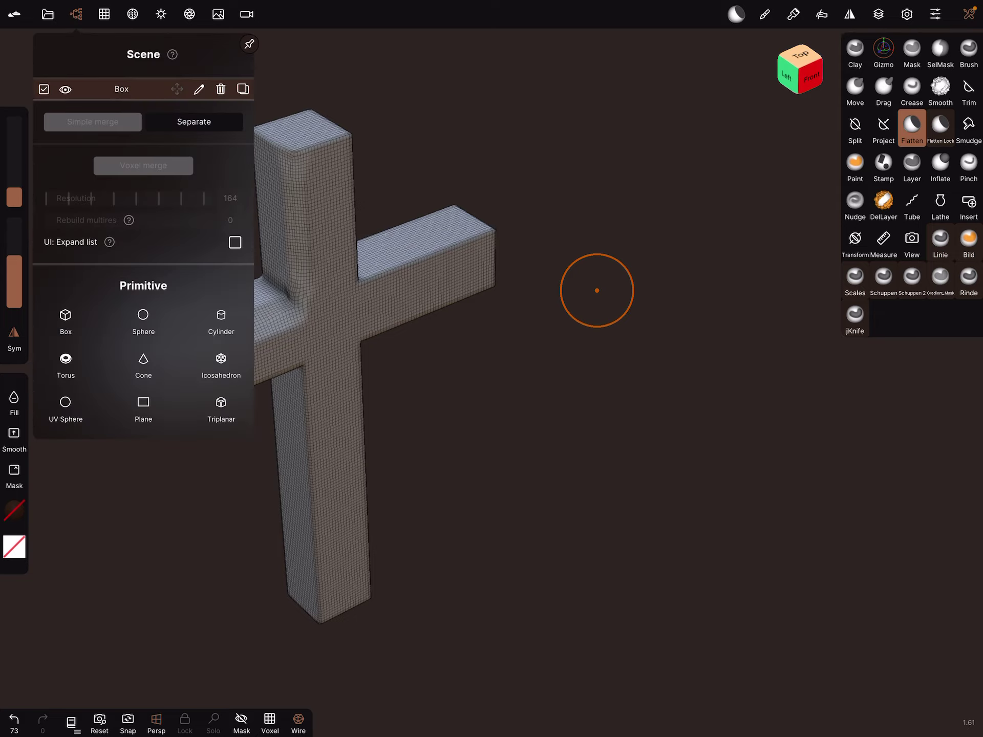
left_click(65, 319)
left_click_drag(565, 277, 799, 422)
left_click_drag(815, 324, 597, 431)
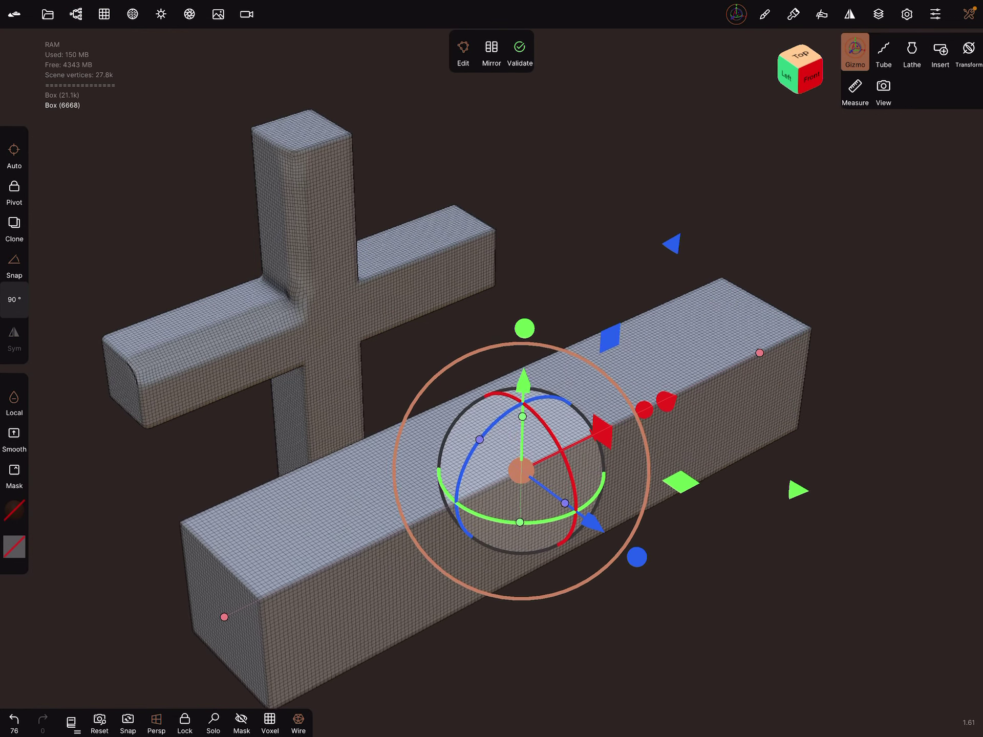
left_click_drag(692, 576, 630, 522)
middle_click_drag(692, 576, 699, 566)
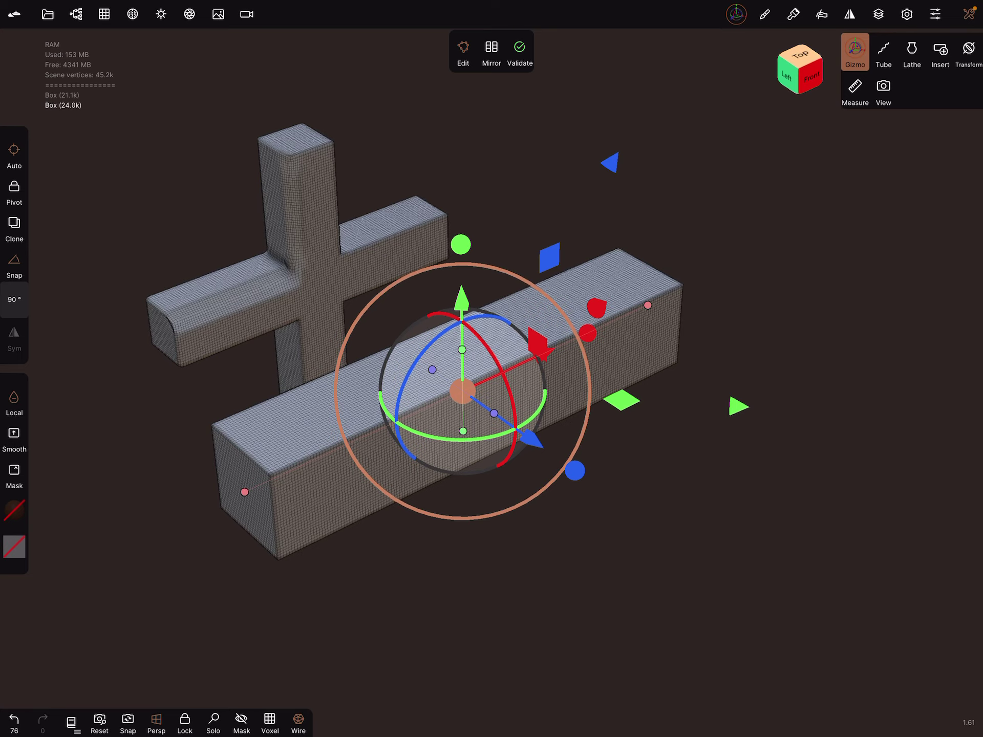
Step: Leave the gizmo, select the Flatten brush and bring up its settings
left_click(855, 54)
scroll(491, 369, "up", 2)
scroll(492, 370, "up", 3)
scroll(492, 369, "up", 2)
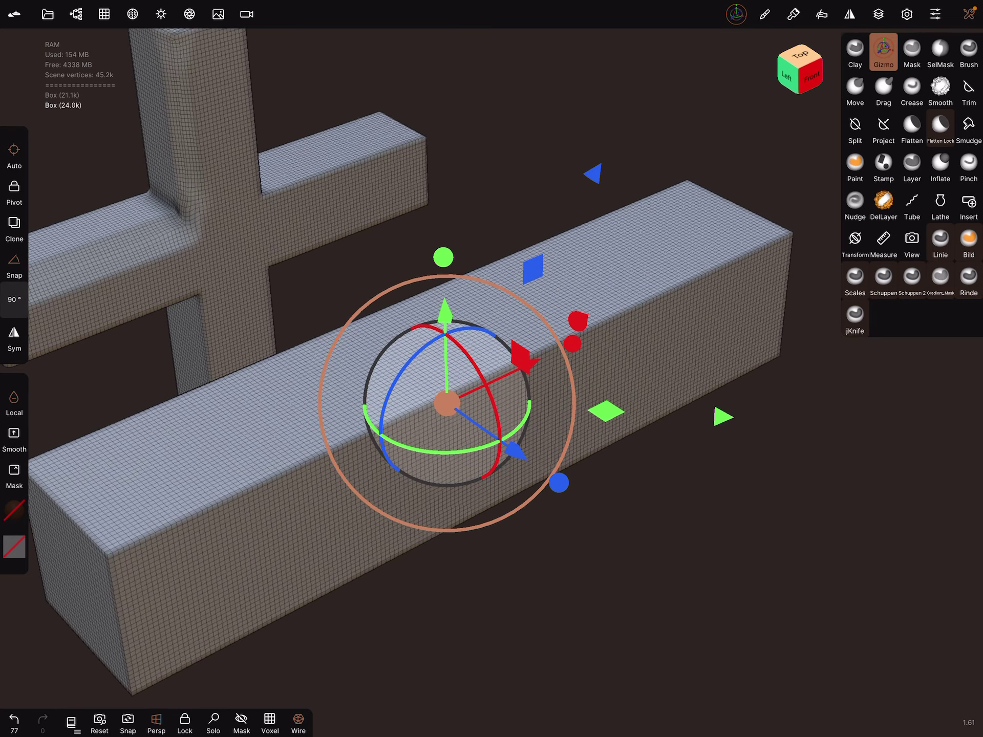
left_click(883, 53)
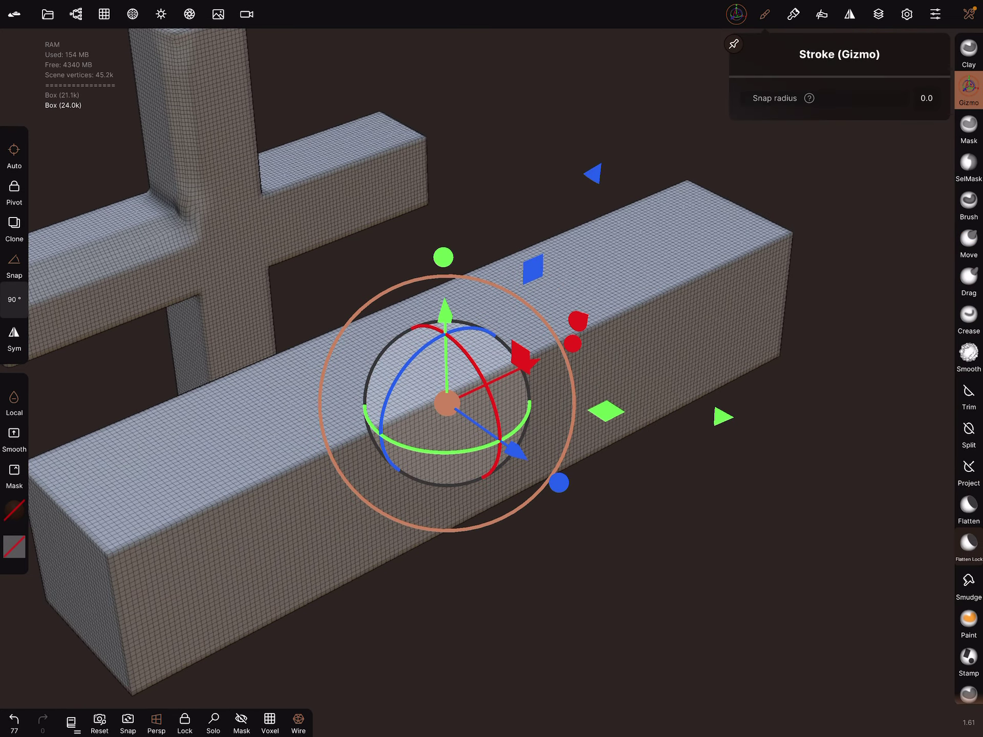
left_click(794, 14)
left_click(969, 87)
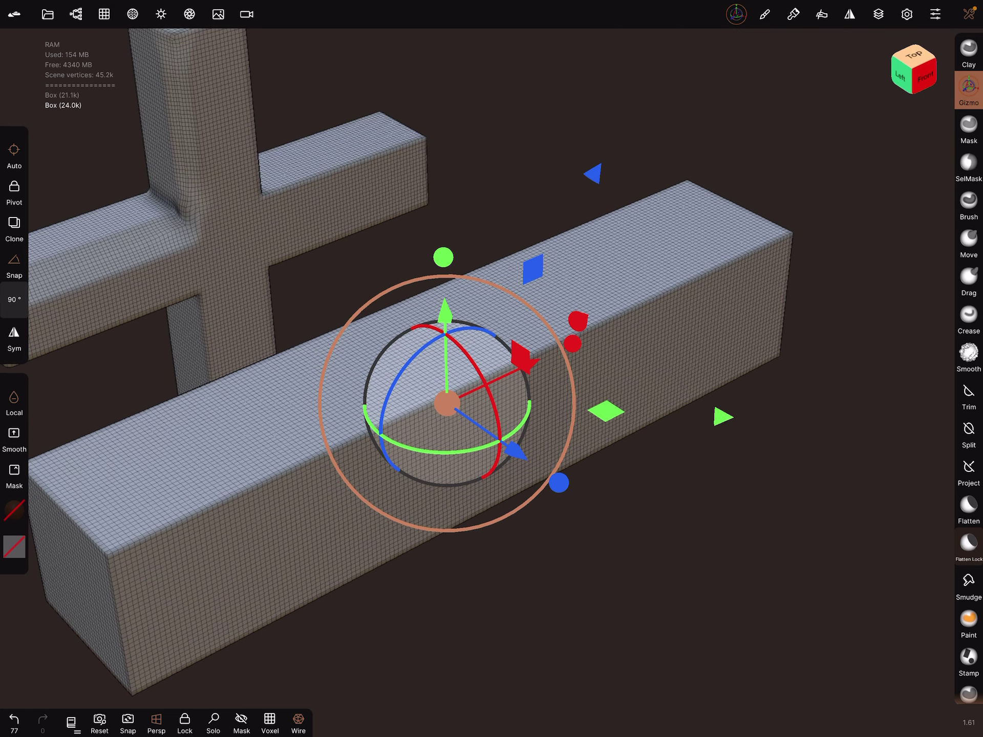
left_click(969, 86)
left_click(912, 126)
left_click(737, 14)
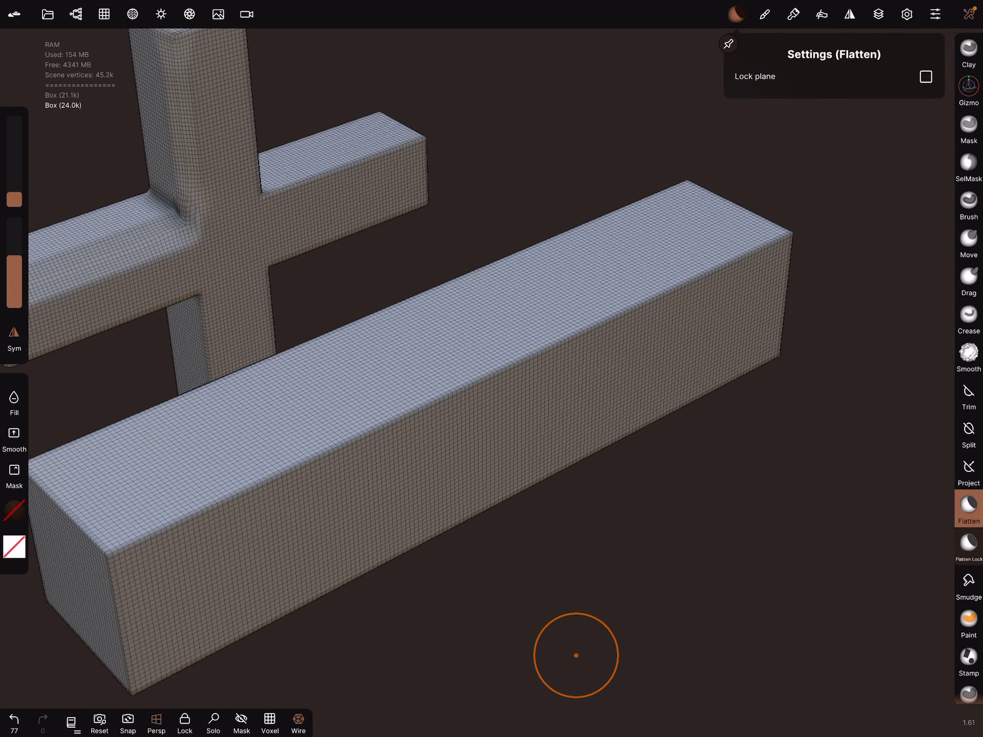
Step: Flatten a short stretch of the box's top edge, then enable Lock plane for the Flatten brush
left_click(736, 14)
mouse_move(400, 418)
left_mouse_down()
mouse_move(505, 372)
mouse_move(382, 424)
mouse_move(442, 397)
left_mouse_up()
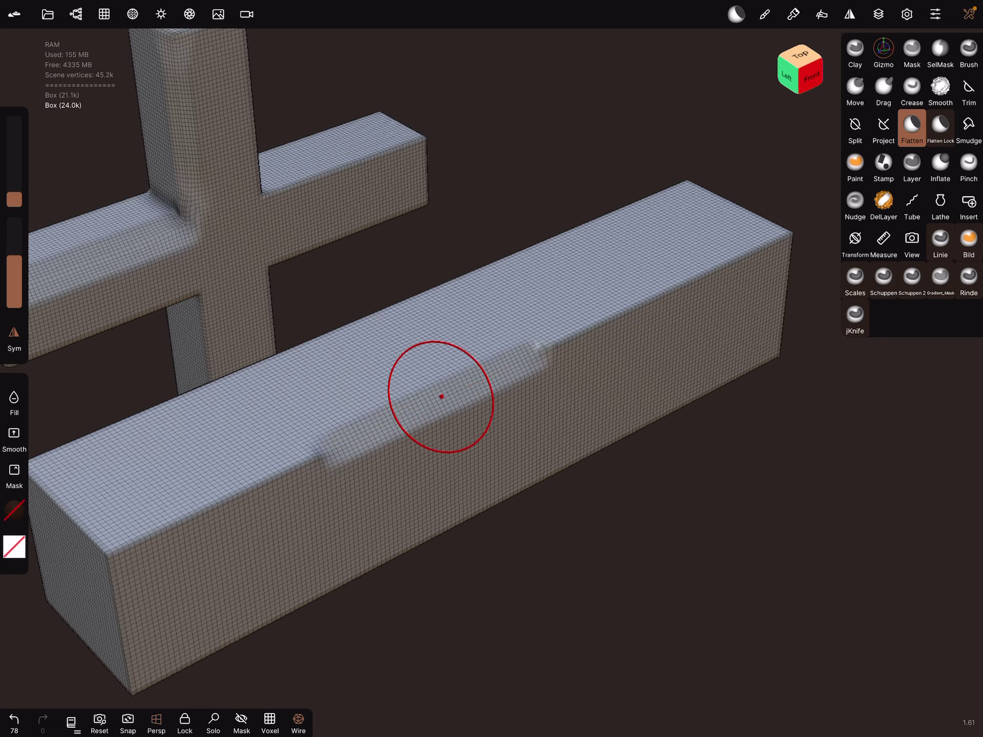
left_click(765, 15)
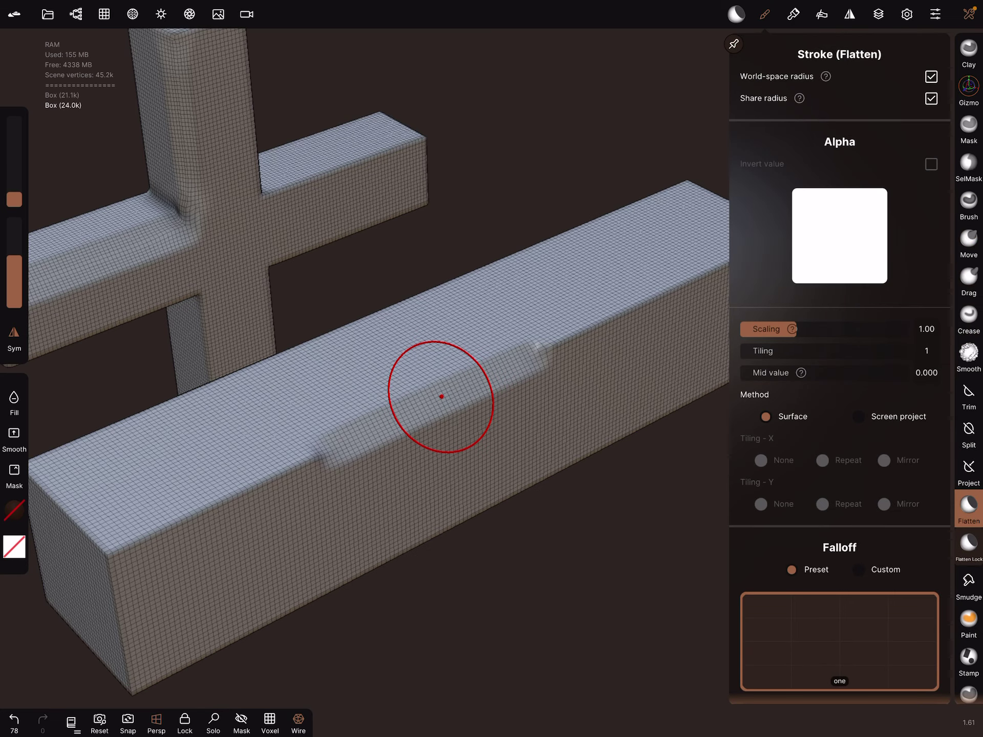
left_click(735, 14)
left_click(926, 76)
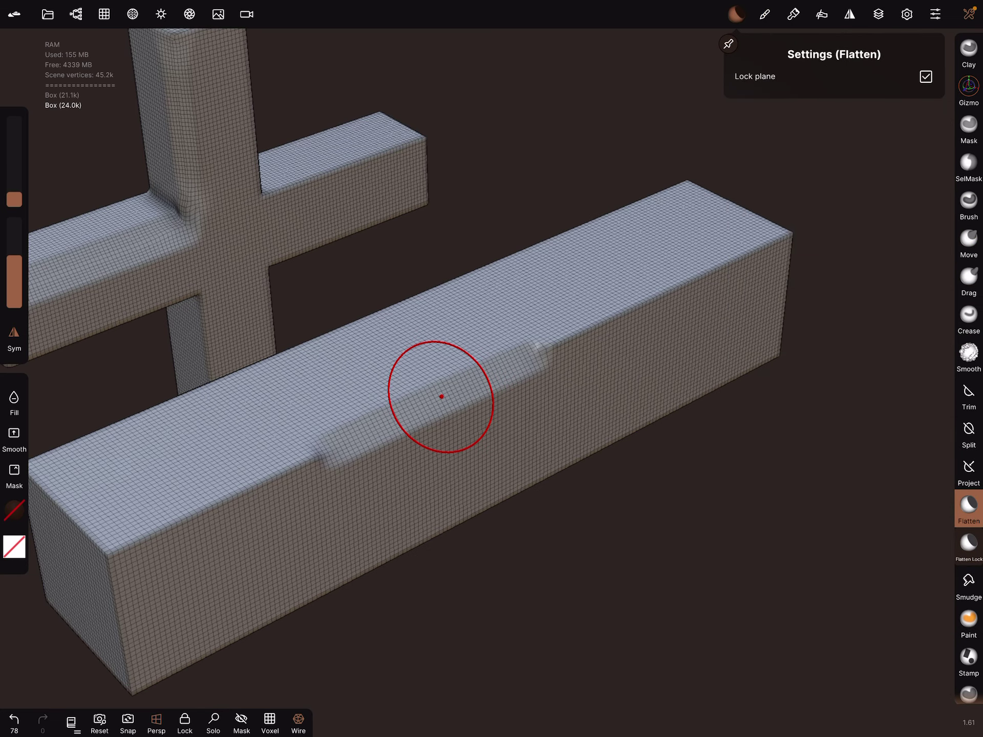
Step: Chamfer the long box's top edge end to end, inspect it, and undo the large chamfer
mouse_move(441, 396)
left_mouse_down()
mouse_move(649, 303)
mouse_move(713, 263)
left_mouse_up()
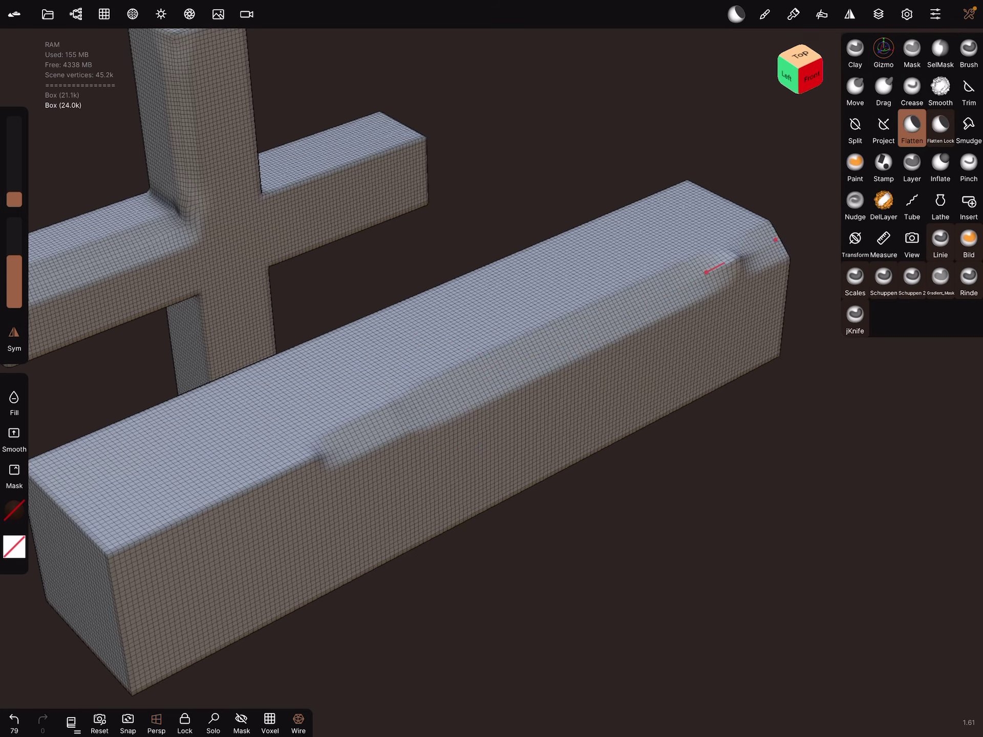
mouse_move(342, 443)
left_mouse_down()
mouse_move(281, 474)
mouse_move(749, 252)
left_mouse_up()
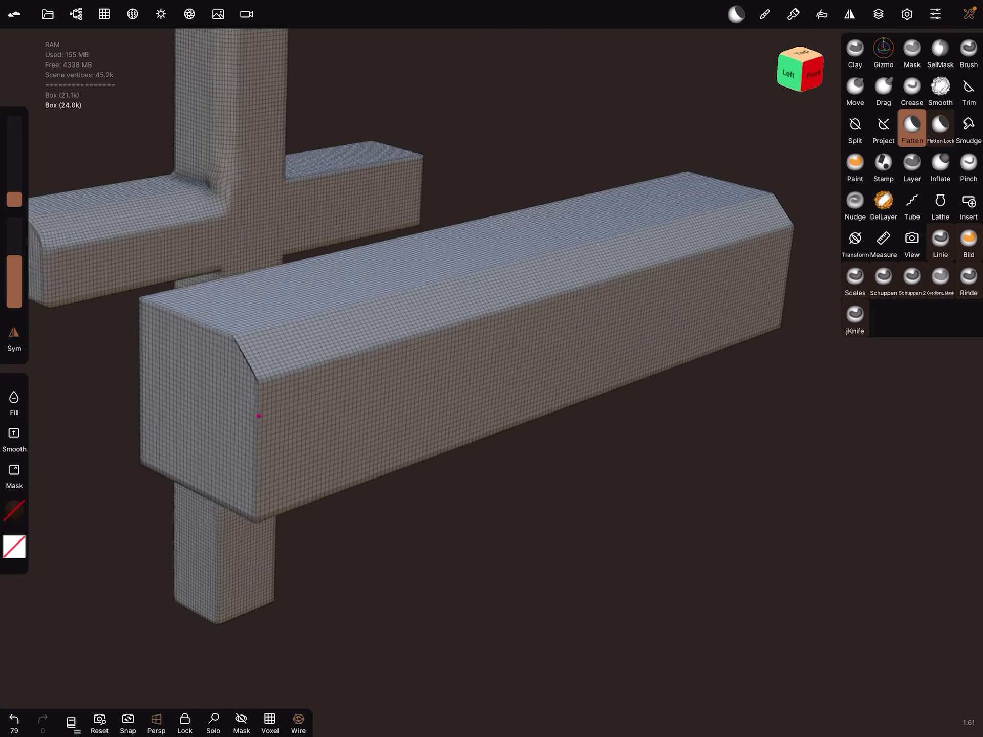
left_click_drag(259, 416, 641, 495)
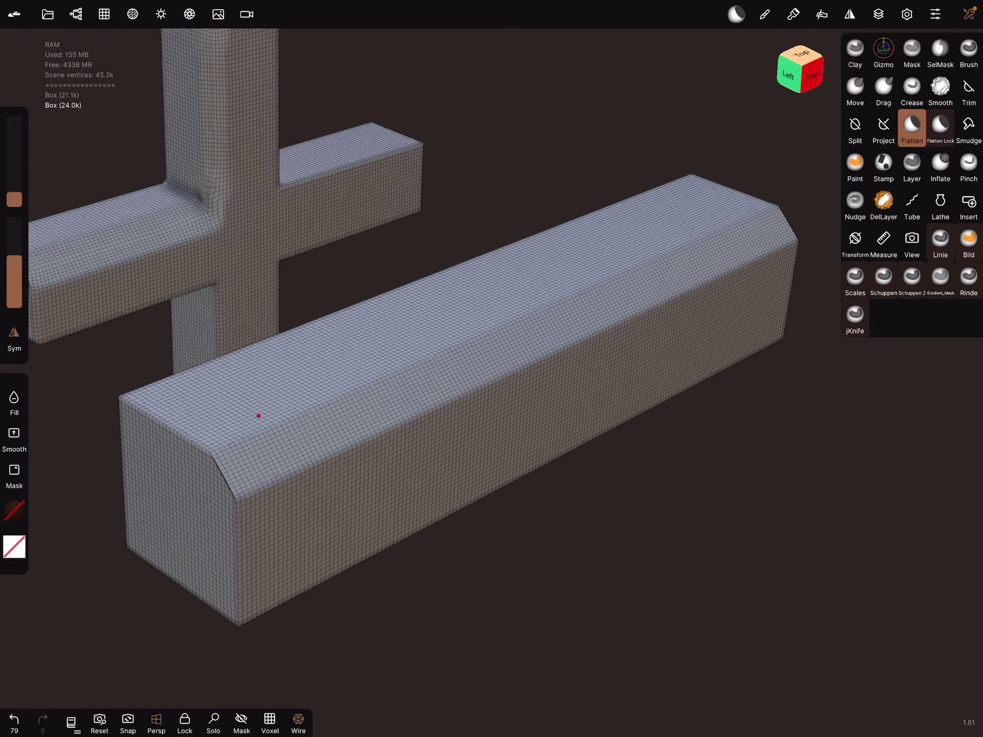
mouse_move(258, 416)
left_mouse_down()
mouse_move(461, 430)
mouse_move(259, 416)
mouse_move(688, 485)
left_mouse_up()
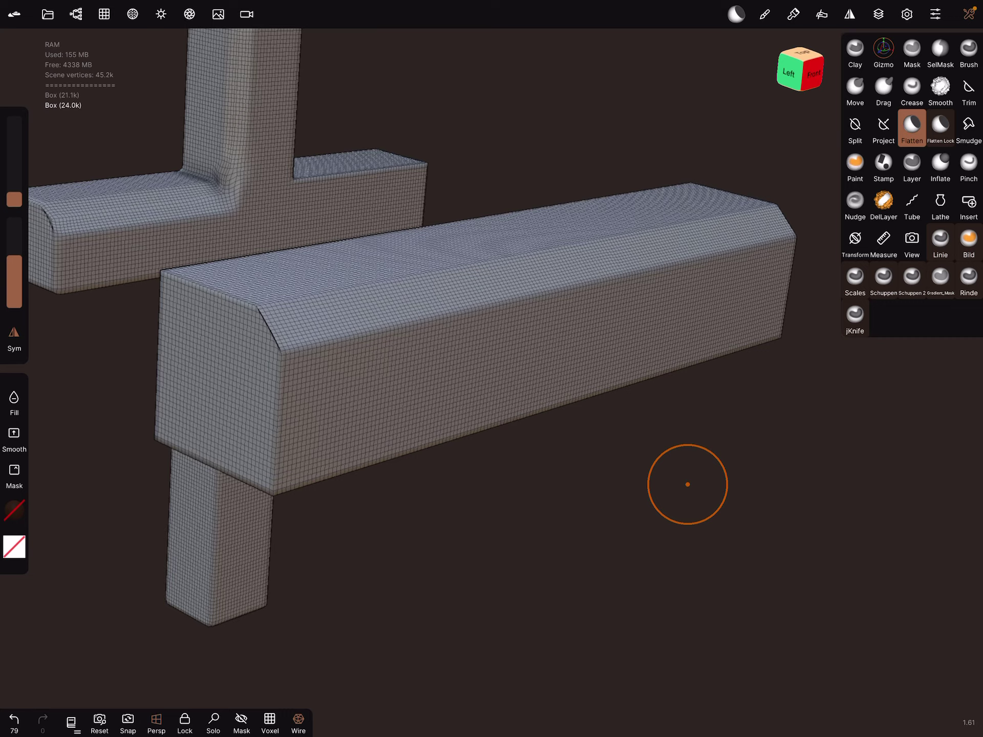
mouse_move(688, 485)
left_mouse_down()
mouse_move(580, 398)
mouse_move(655, 372)
left_mouse_up()
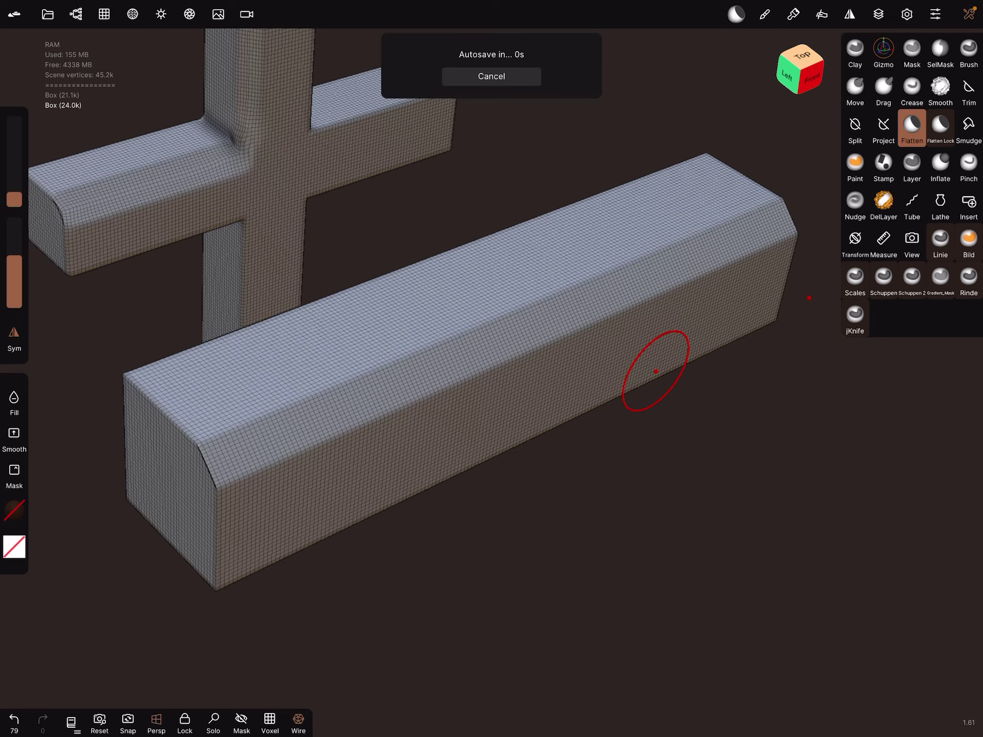
key("ctrl+z")
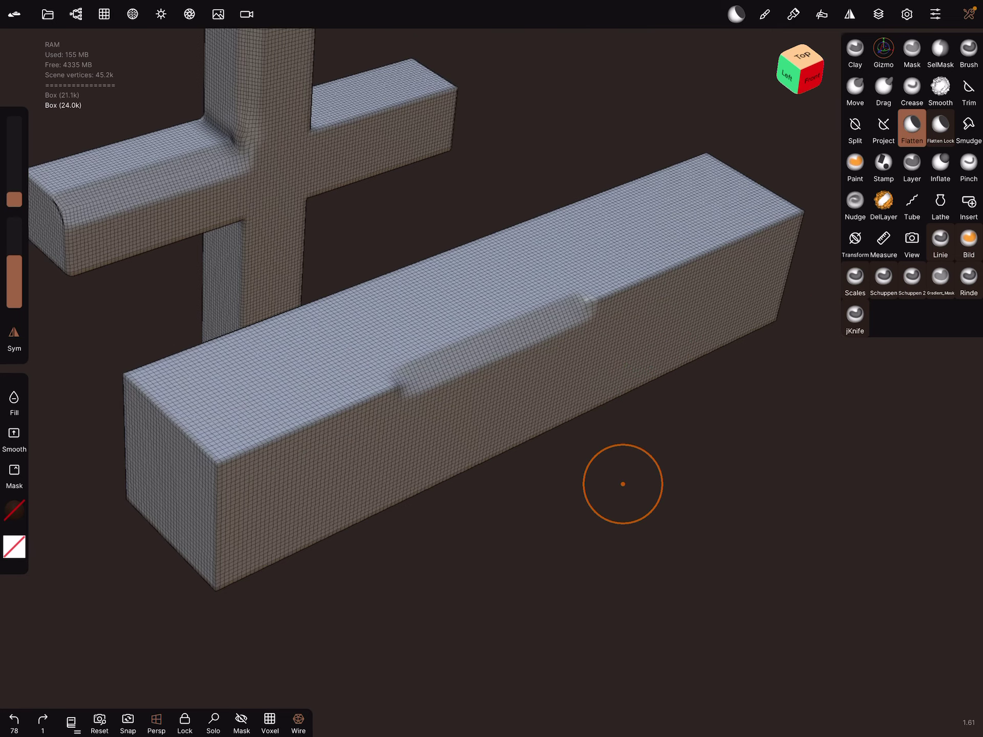
Step: Undo the old mark and flatten a strip along the box's top edge toward the far end
key("ctrl+z")
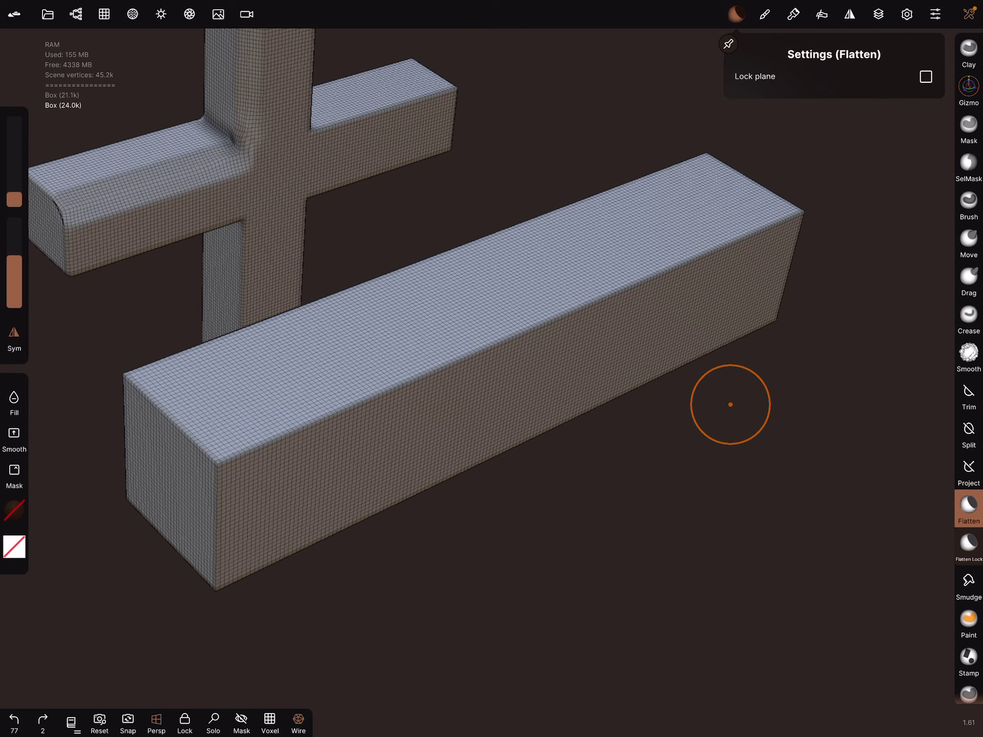
left_click_drag(376, 393, 785, 220)
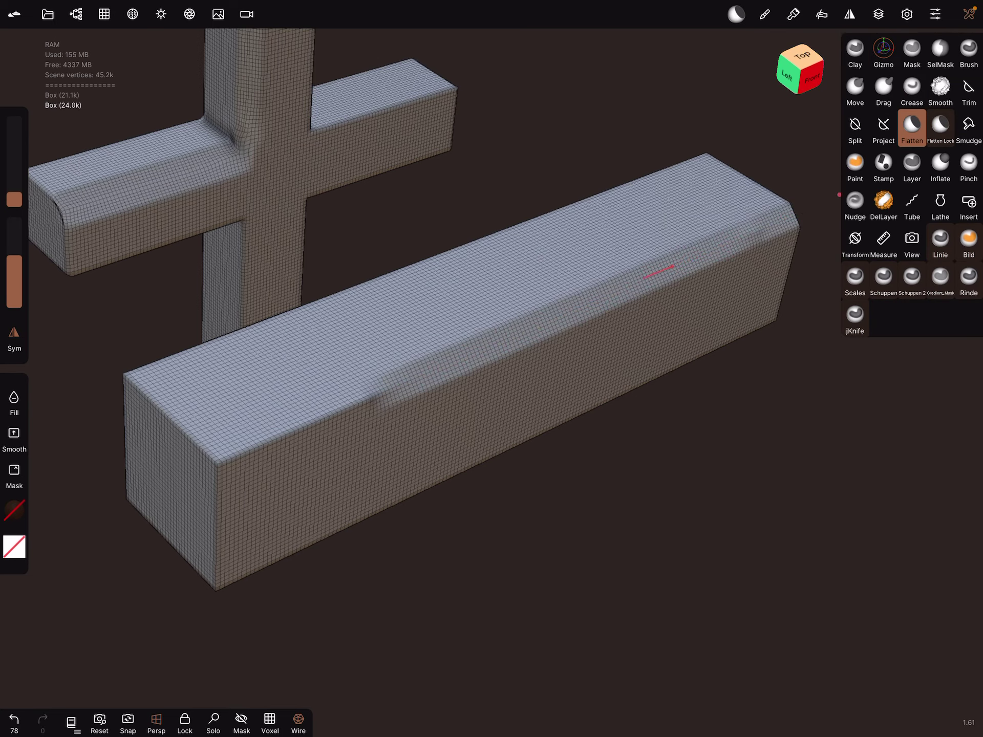
key("ctrl+z")
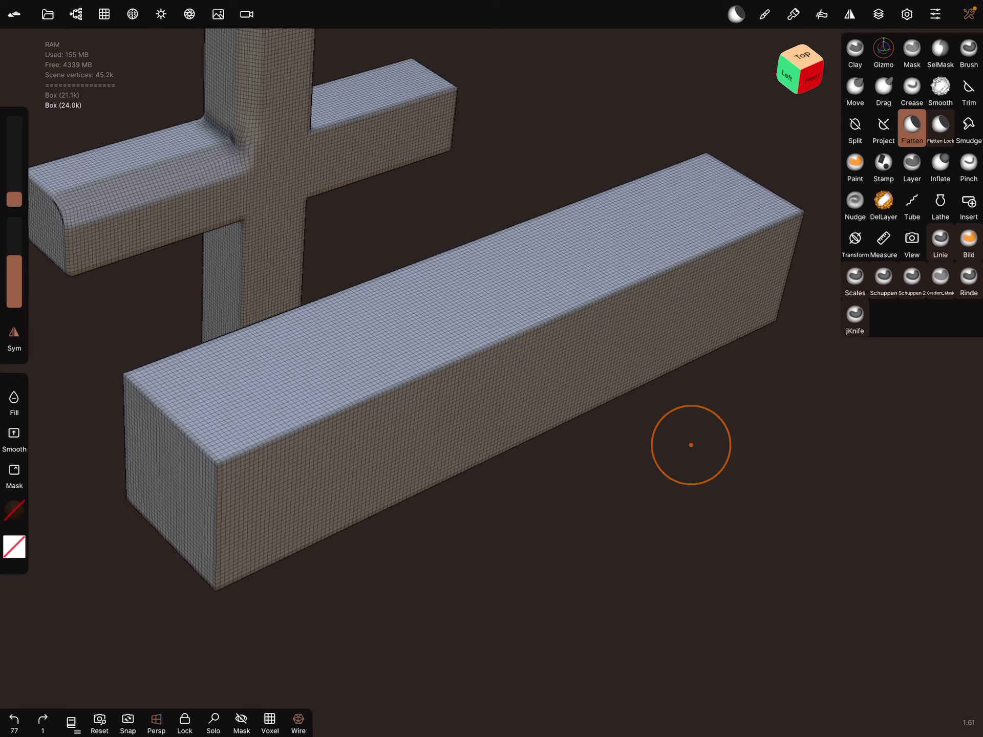
mouse_move(432, 378)
left_mouse_down()
mouse_move(658, 268)
mouse_move(734, 245)
left_mouse_up()
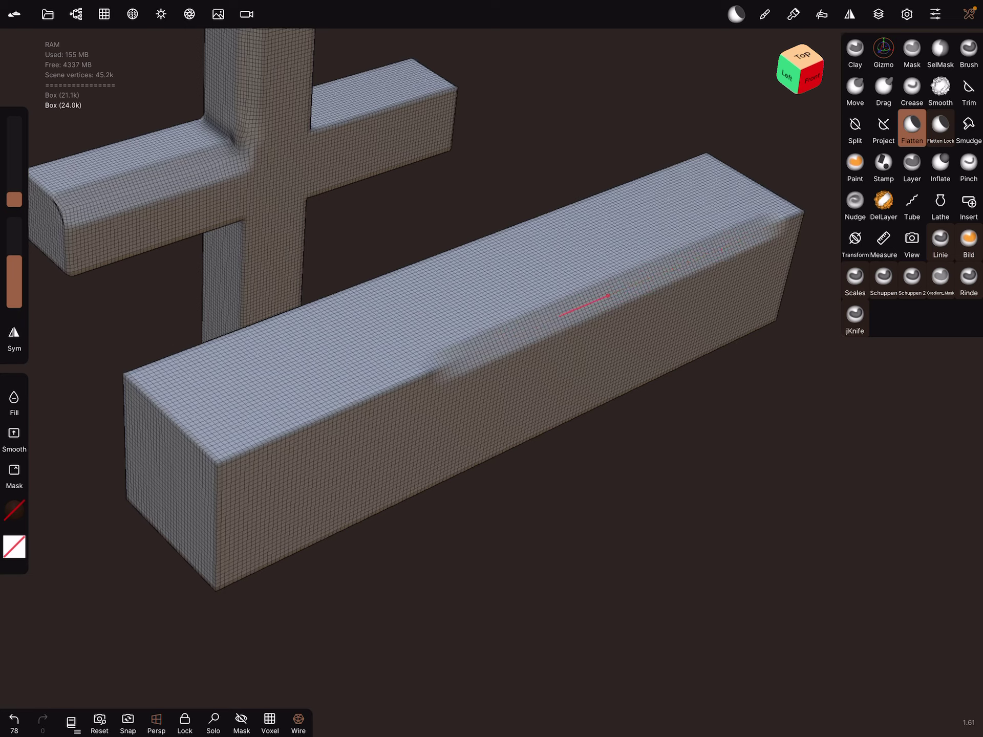
Step: Extend the strip to the near end and far corner, redrawing until the chamfer is even
mouse_move(575, 307)
left_mouse_down()
mouse_move(266, 441)
mouse_move(300, 428)
left_mouse_up()
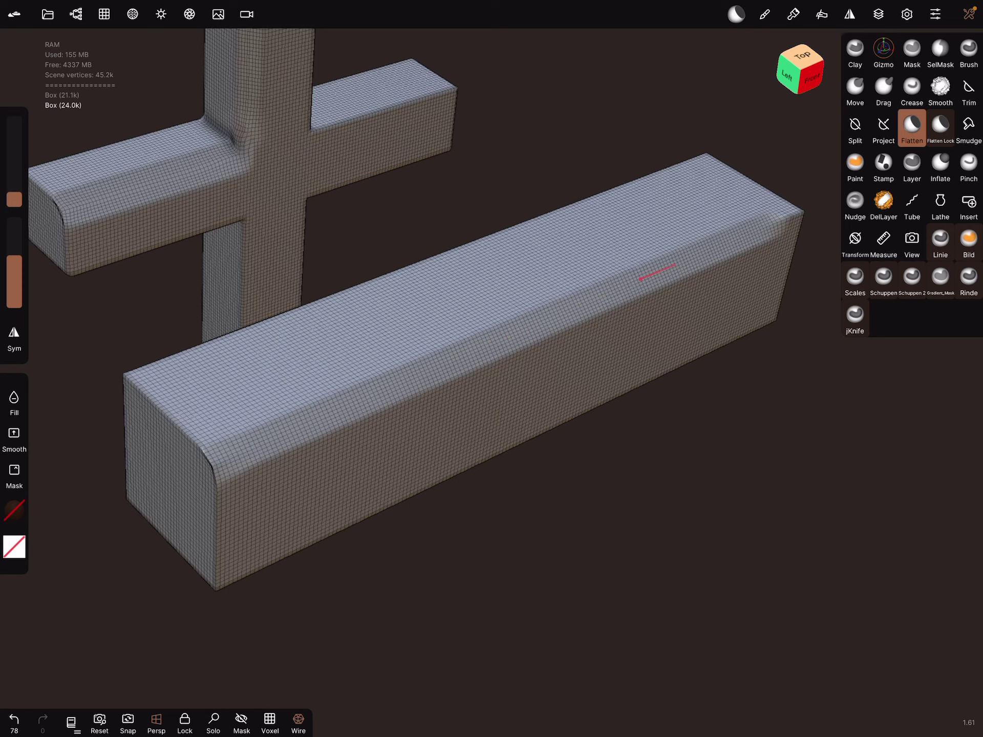
left_click_drag(768, 230, 782, 223)
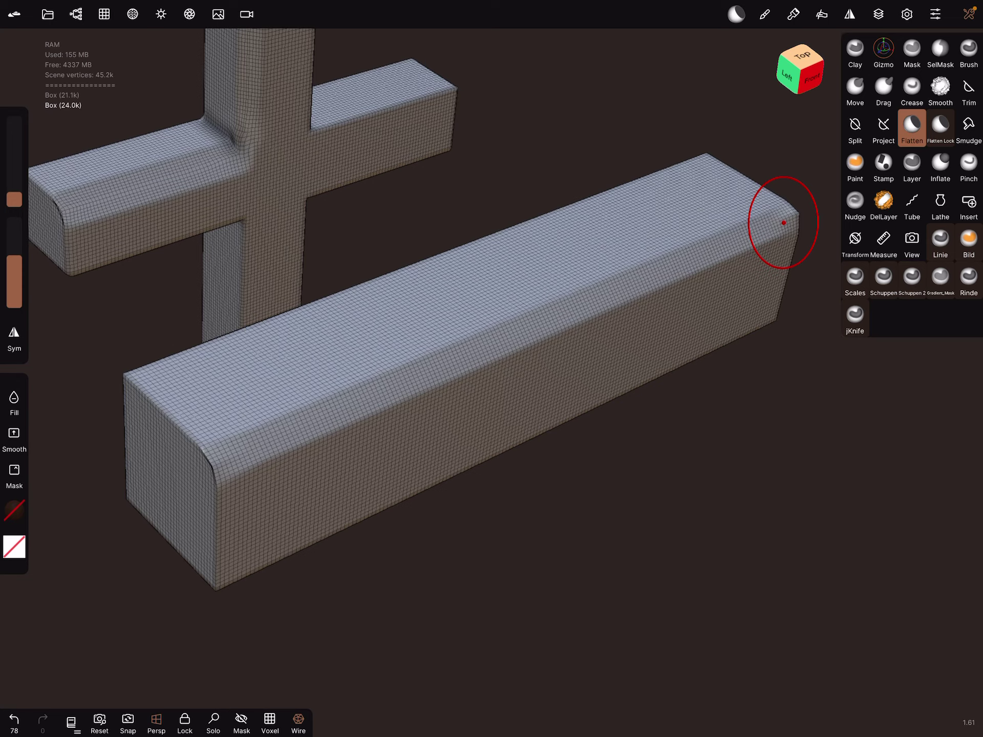
key("ctrl+z")
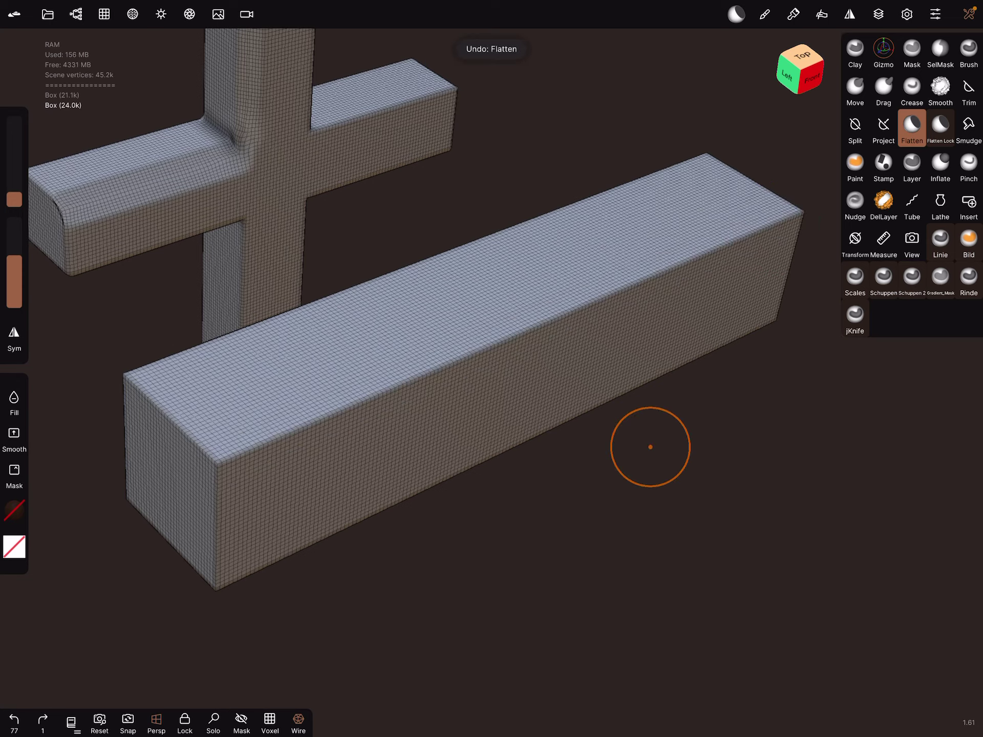
mouse_move(530, 330)
left_mouse_down()
mouse_move(285, 436)
mouse_move(773, 225)
left_mouse_up()
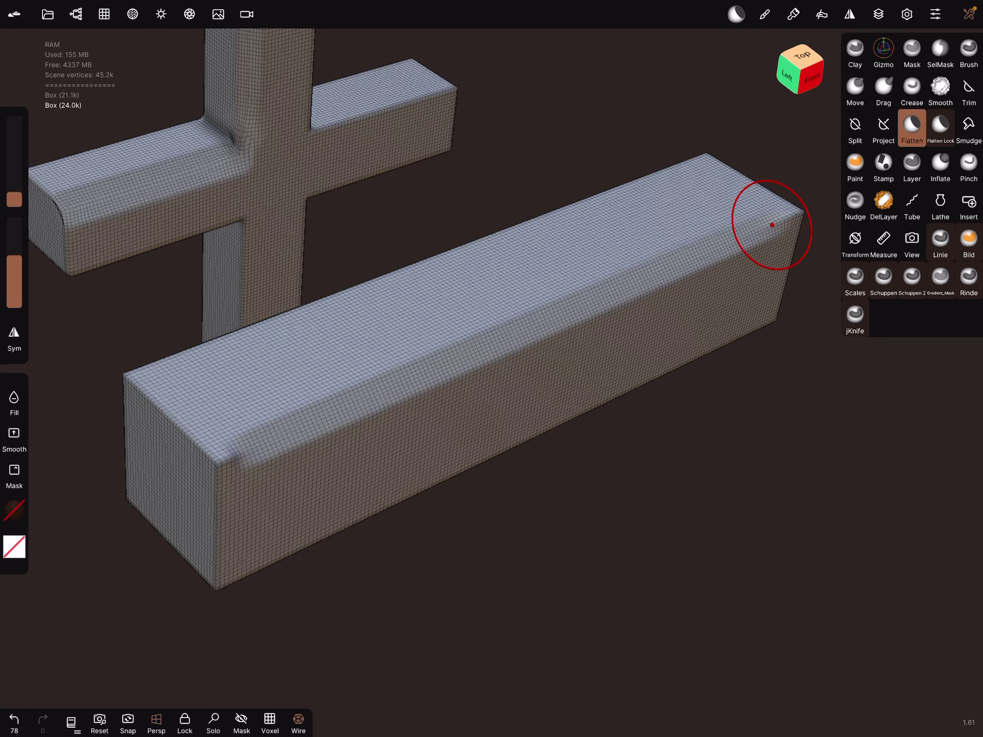
Step: Set the Flatten stroke type to Grab - dynamic radius with Lock plane kept on
left_click(765, 13)
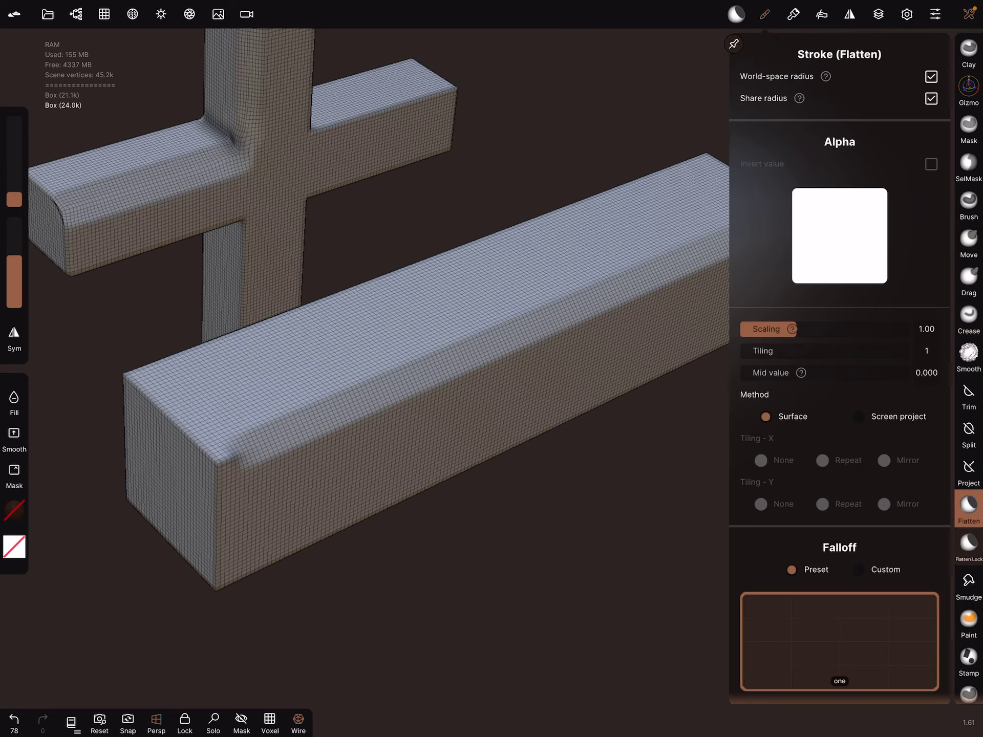
scroll(839, 369, "down", 1)
scroll(839, 369, "down", 1)
scroll(840, 369, "down", 2)
scroll(840, 369, "down", 3)
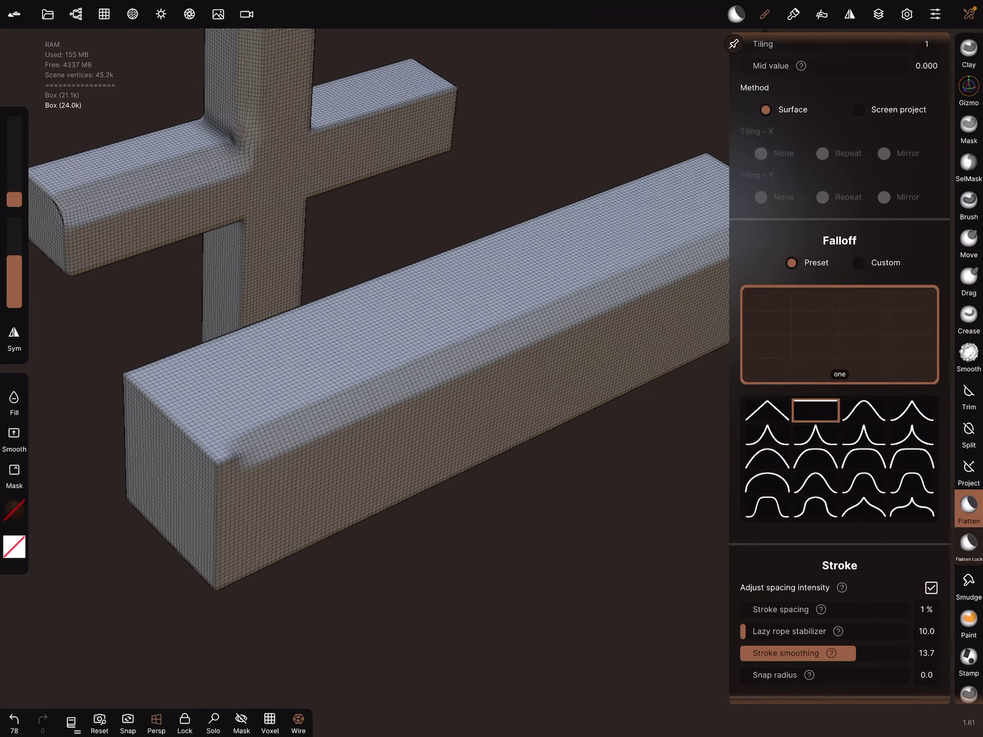
scroll(840, 369, "down", 2)
scroll(839, 369, "down", 3)
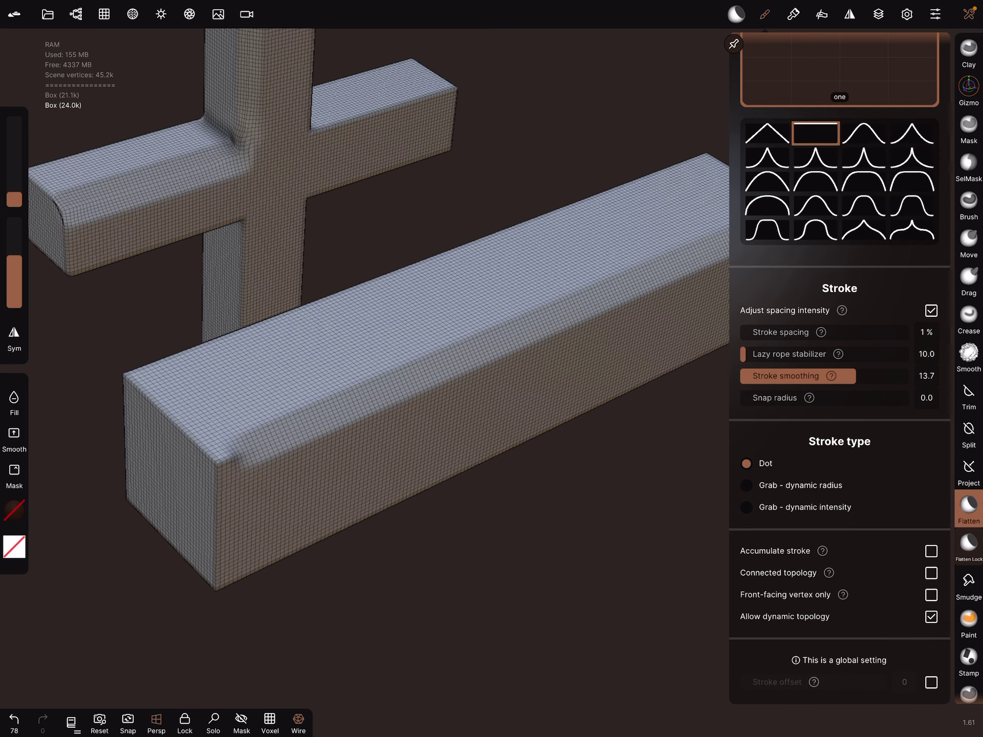
left_click(791, 486)
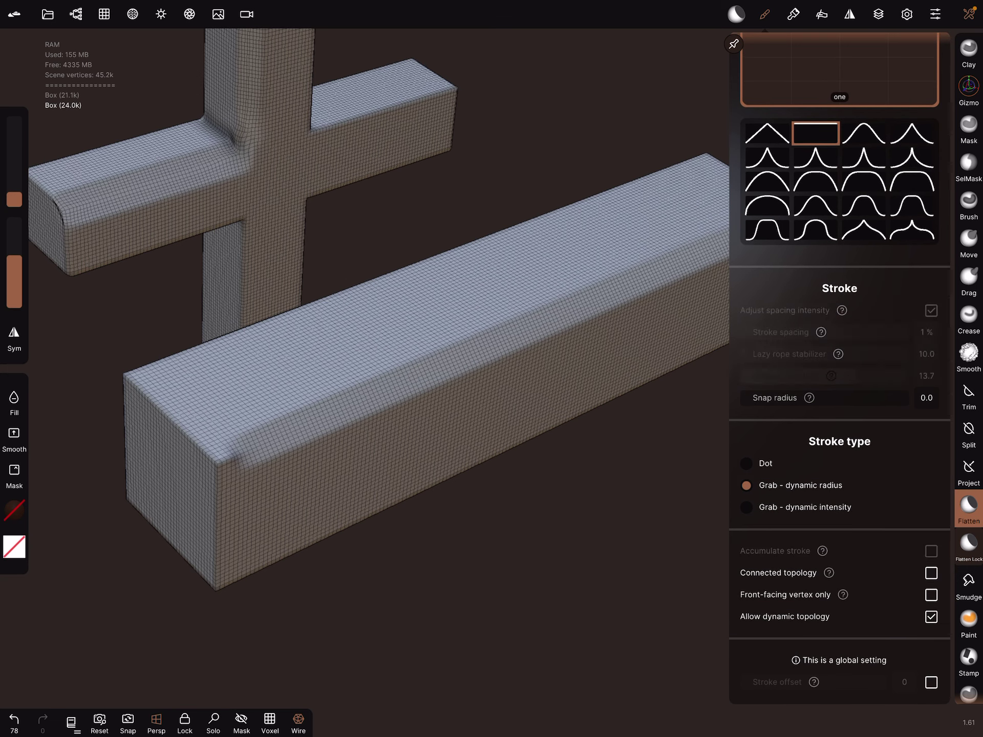
scroll(840, 369, "up", 3)
scroll(840, 368, "up", 3)
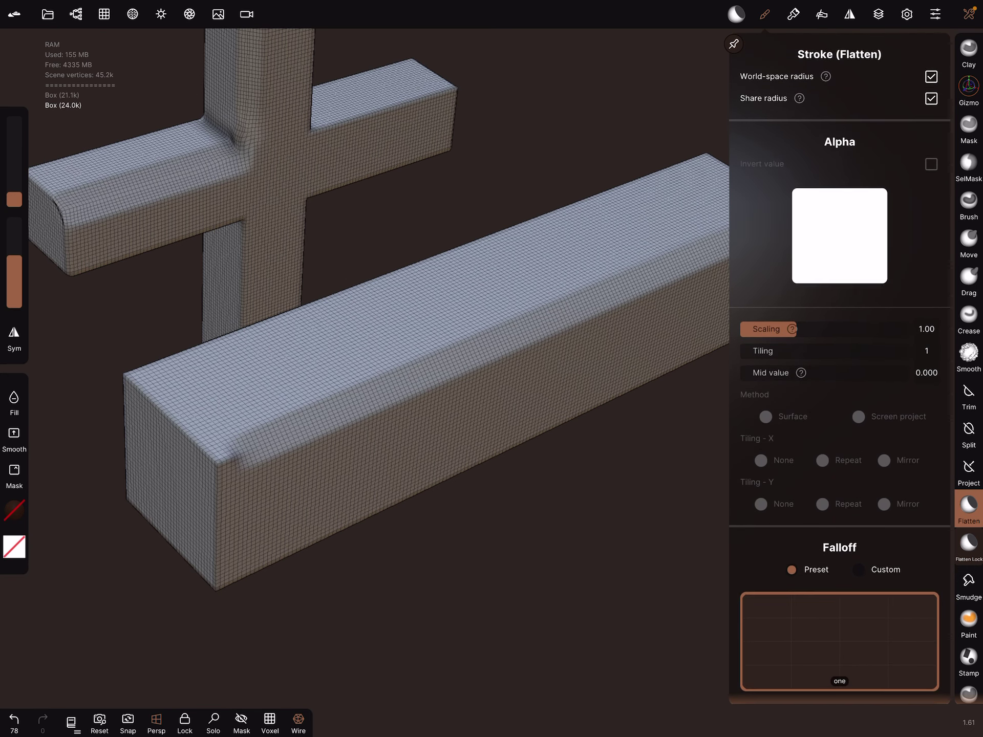
left_click(772, 225)
left_click(926, 76)
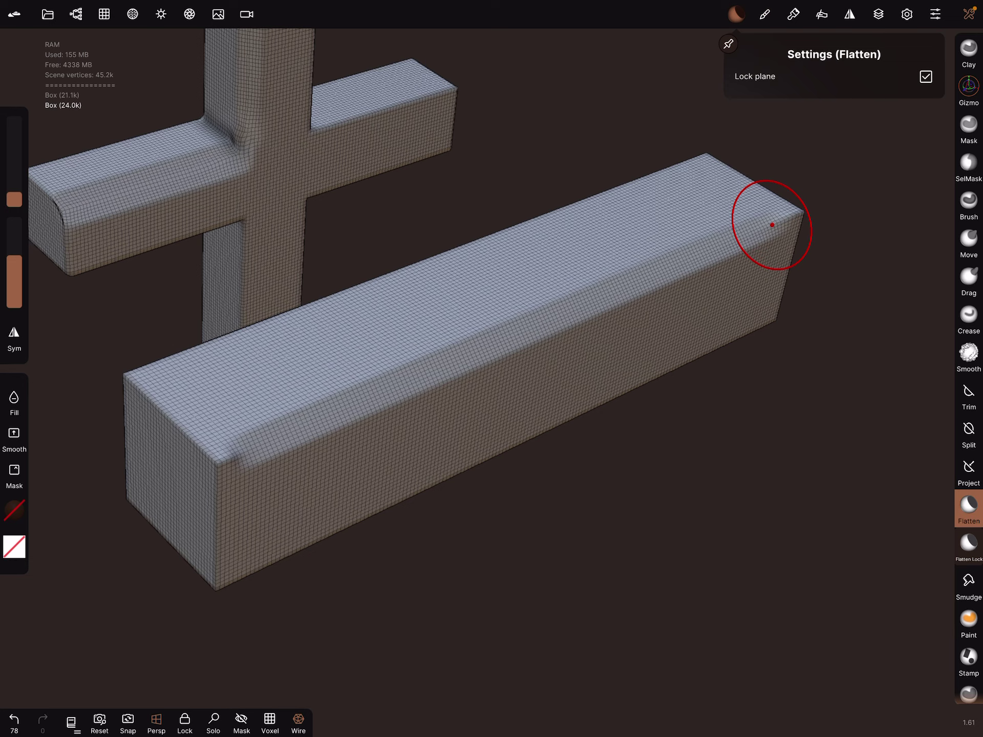
left_click(736, 14)
left_click(507, 335)
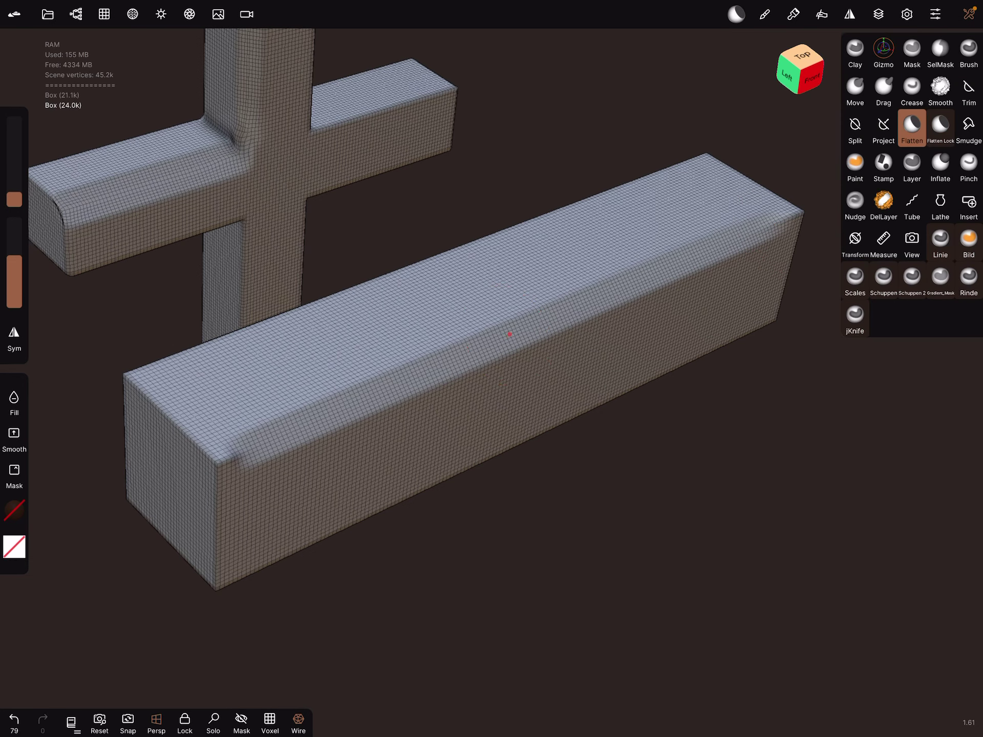
Step: Round the dented corner and chamfer the long box's top front edge end to end
left_click_drag(216, 457, 221, 470)
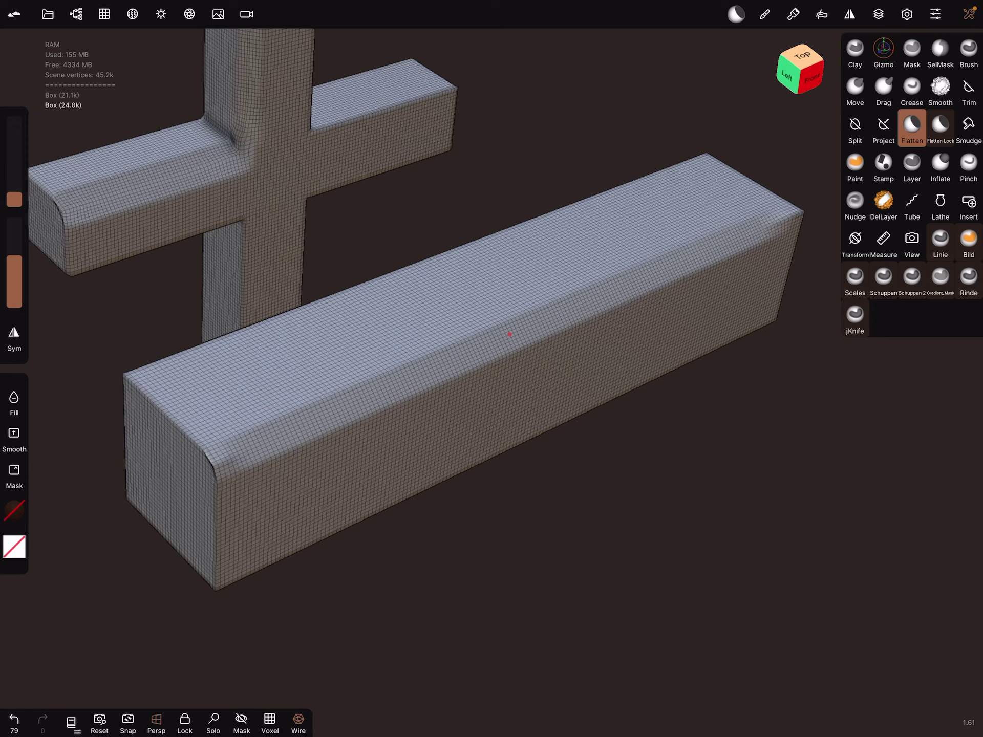
left_click_drag(317, 419, 795, 215)
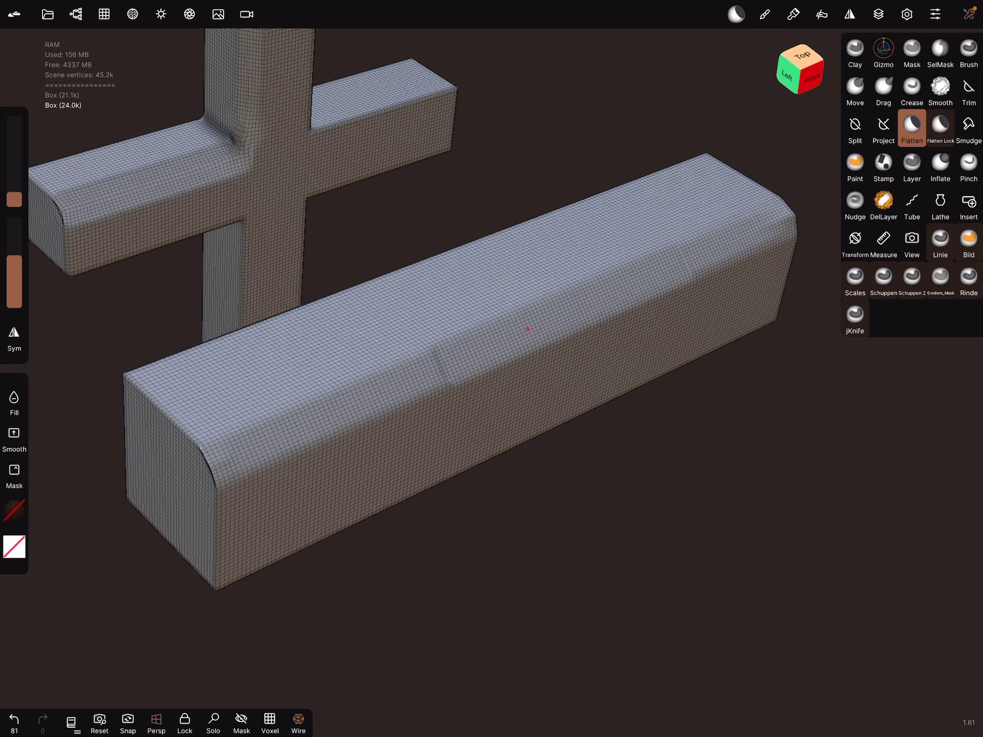
left_click_drag(527, 328, 208, 477)
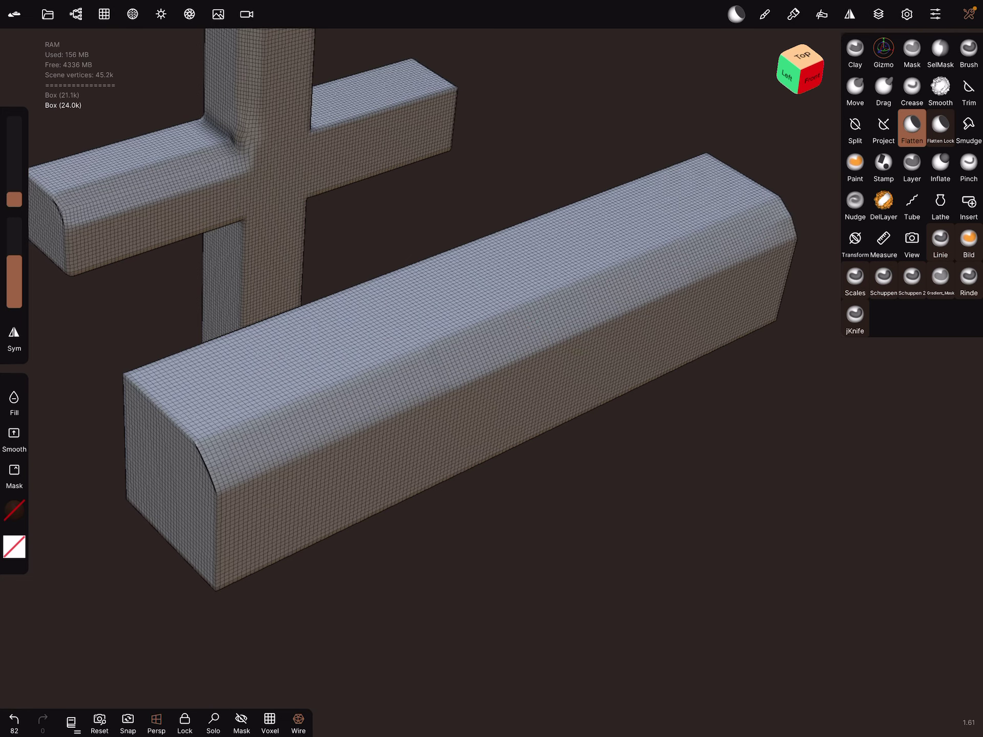
left_click_drag(377, 407, 792, 219)
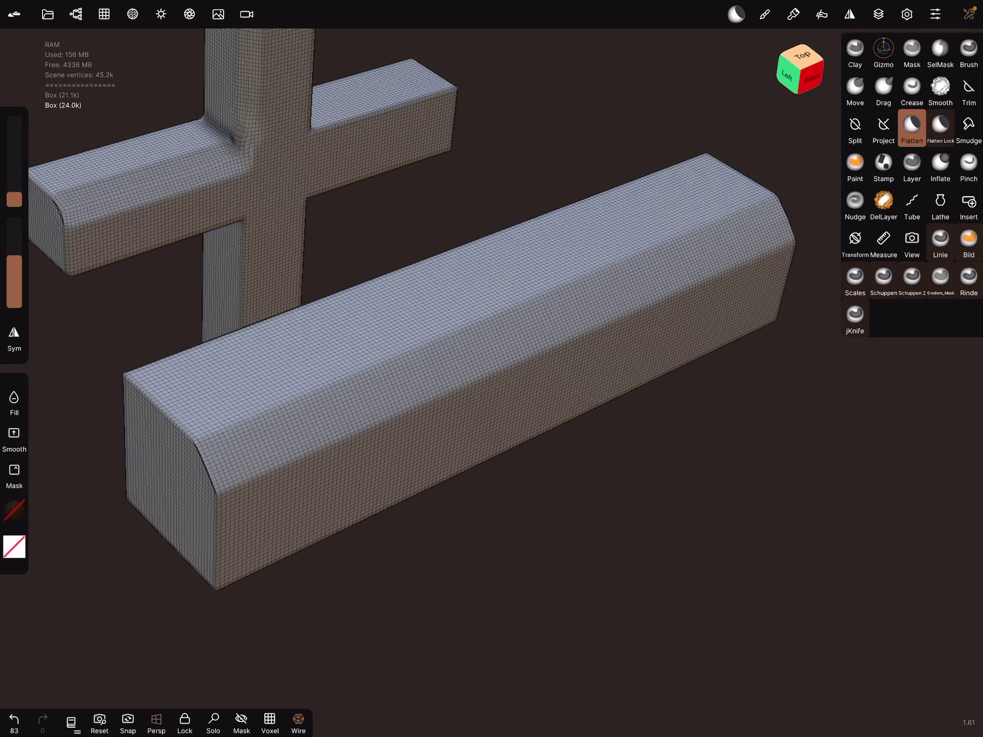
left_click_drag(459, 361, 791, 215)
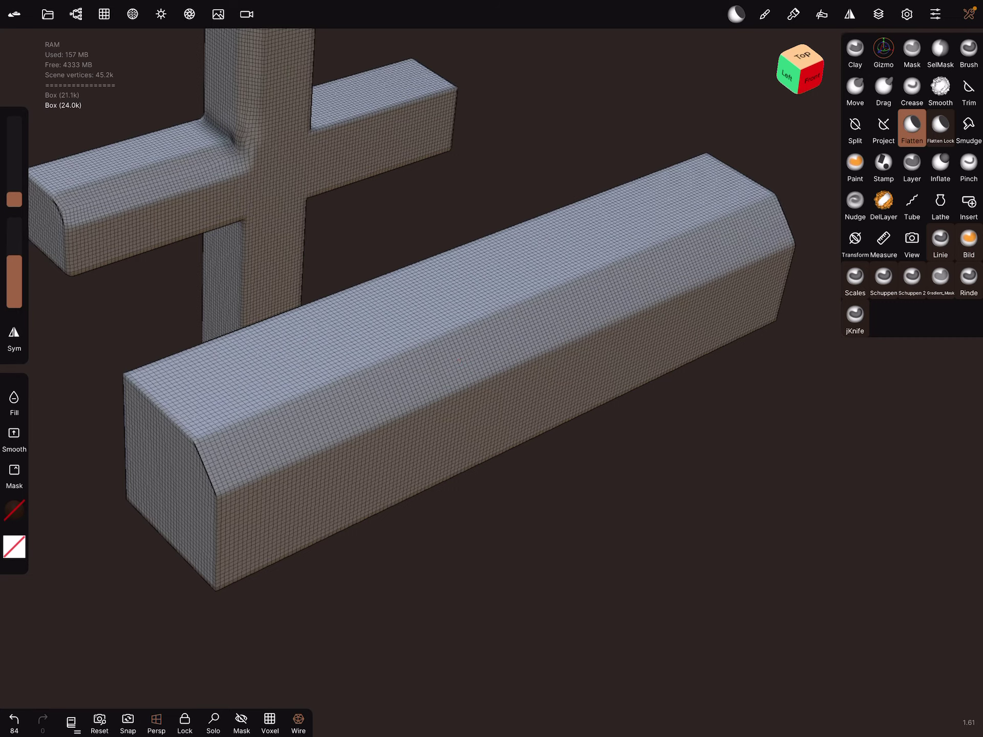
mouse_move(461, 346)
middle_mouse_down()
mouse_move(585, 392)
mouse_move(529, 491)
mouse_move(617, 374)
mouse_move(651, 455)
mouse_move(632, 374)
mouse_move(695, 302)
mouse_move(666, 253)
mouse_move(566, 334)
mouse_move(626, 275)
mouse_move(647, 276)
middle_mouse_up()
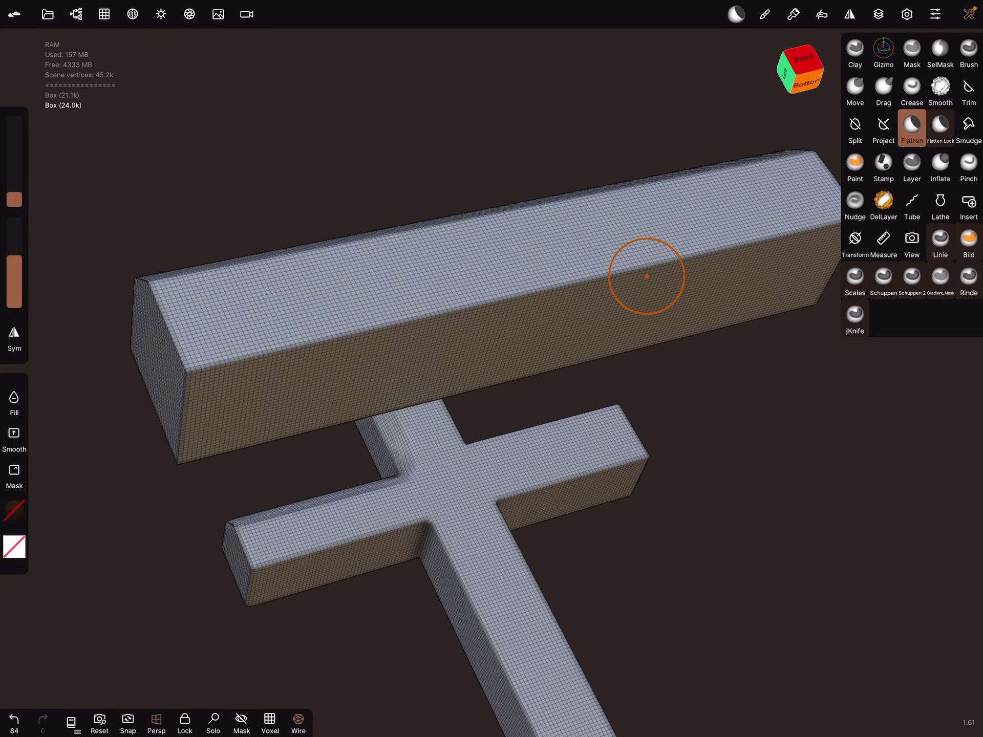
Step: Chamfer the box's front edges from the left view, undoing and reapplying a bad stroke
left_click_drag(643, 259, 511, 308)
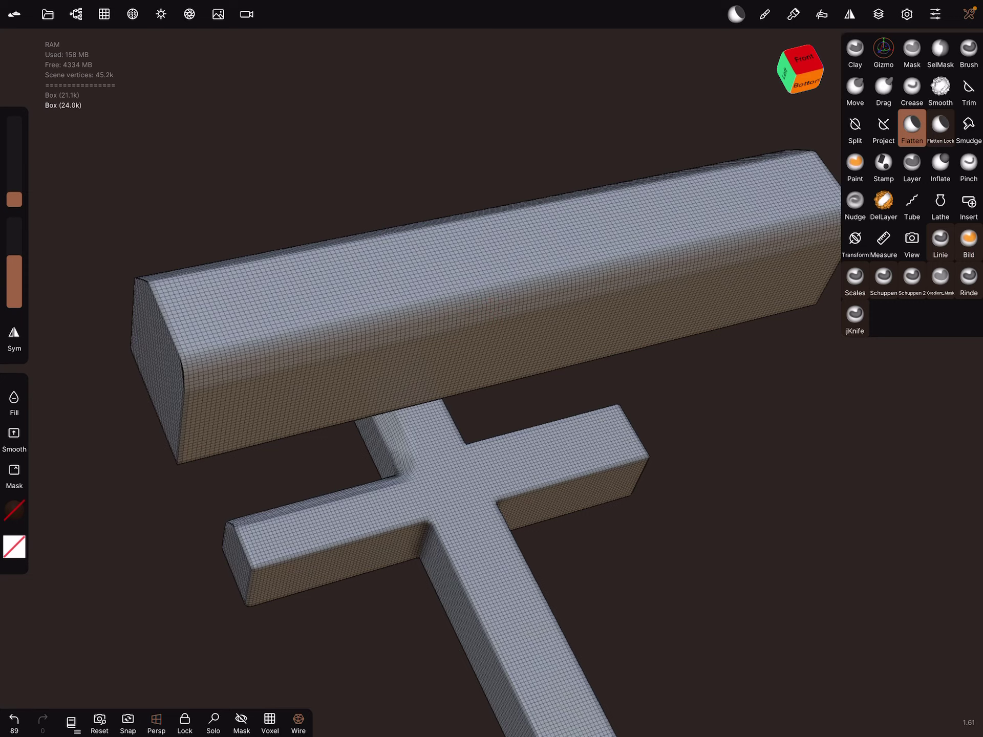
left_click_drag(626, 275, 748, 396)
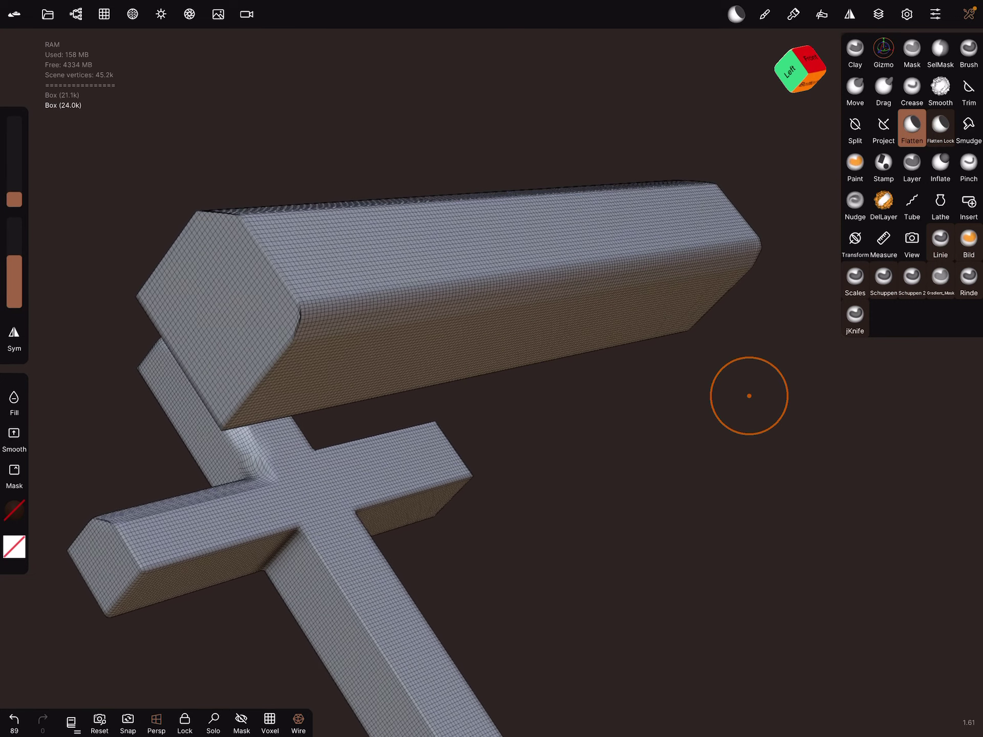
left_click_drag(526, 273, 738, 245)
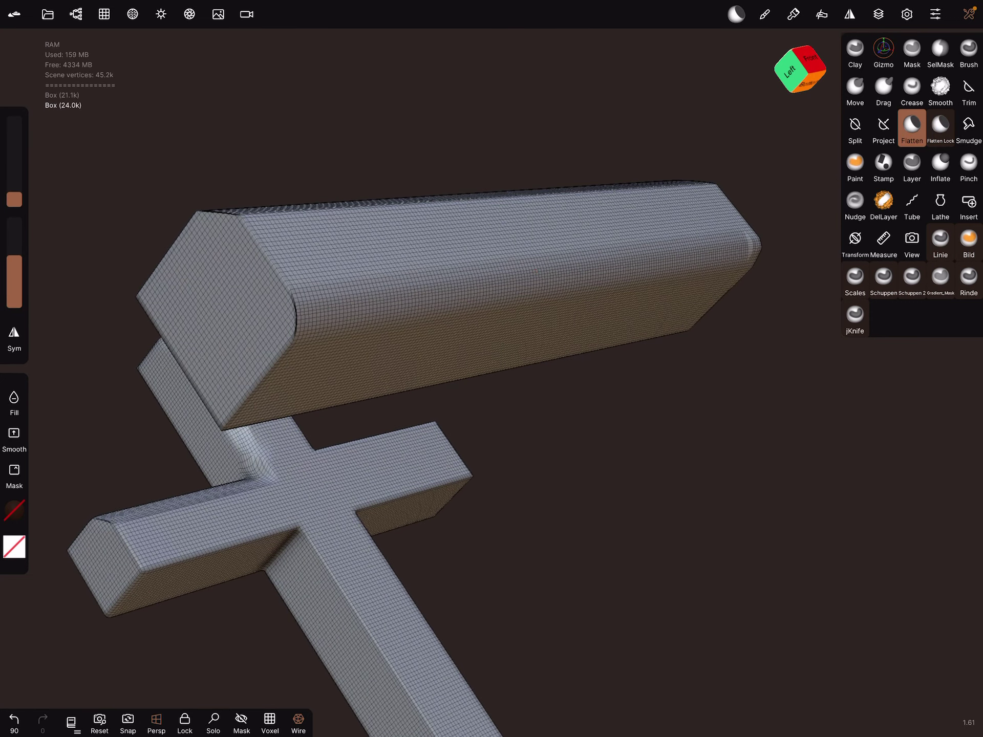
key("ctrl+z")
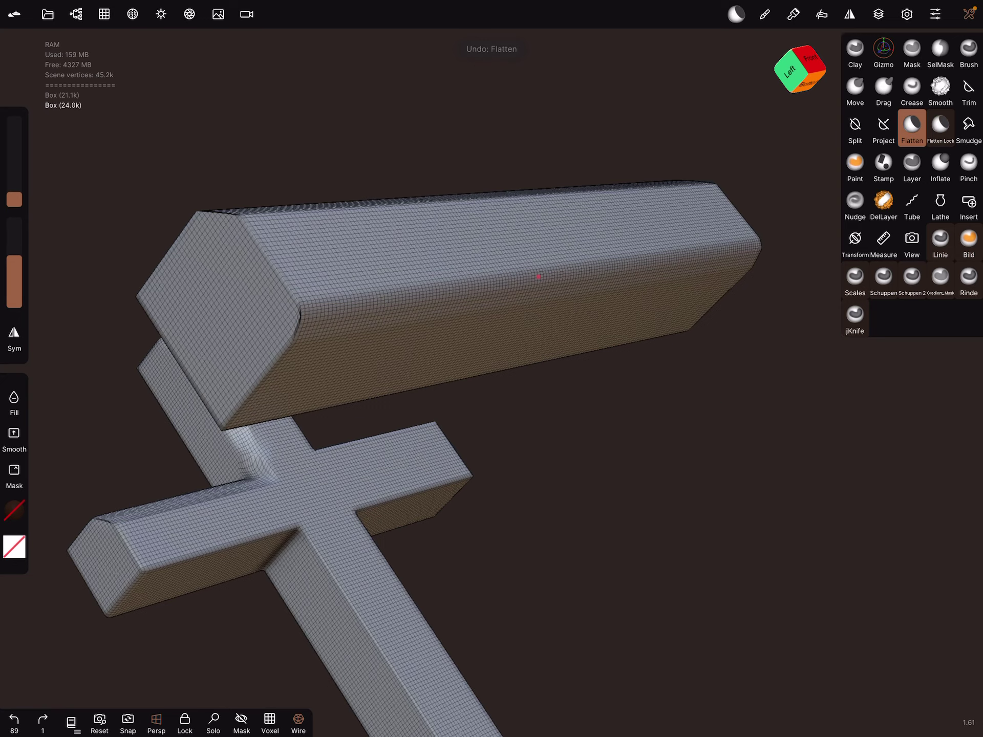
left_click_drag(530, 276, 738, 250)
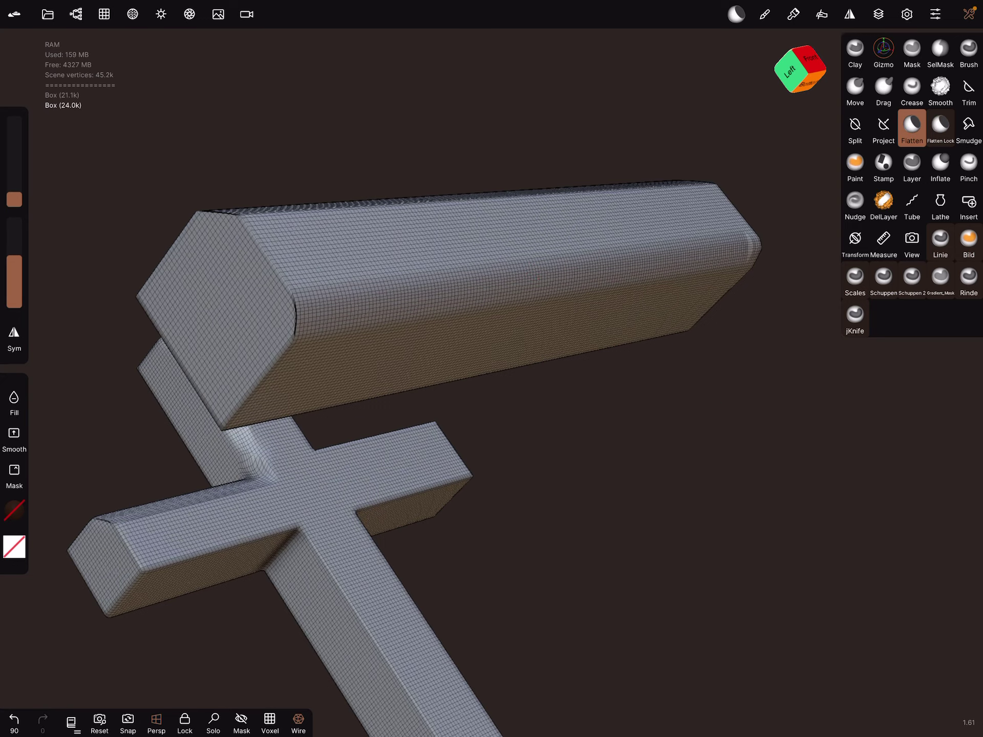
left_click_drag(618, 340, 681, 378)
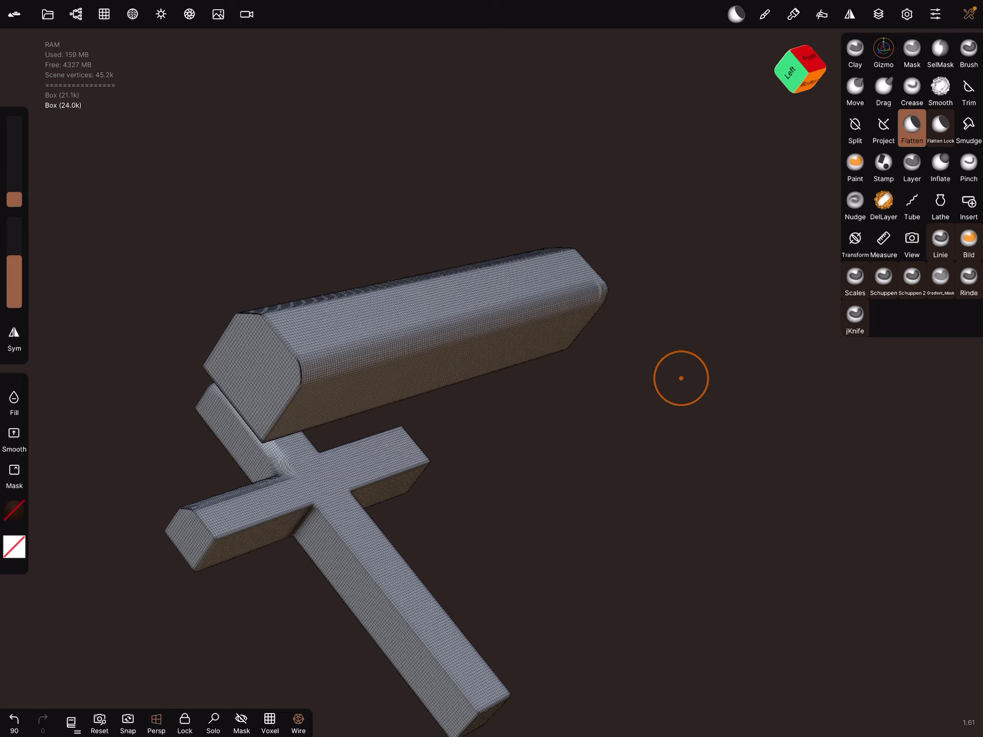
Step: Flatten the long box's top edge again with strokes and dabs for an even chamfer
key("ctrl+z")
left_click(457, 331)
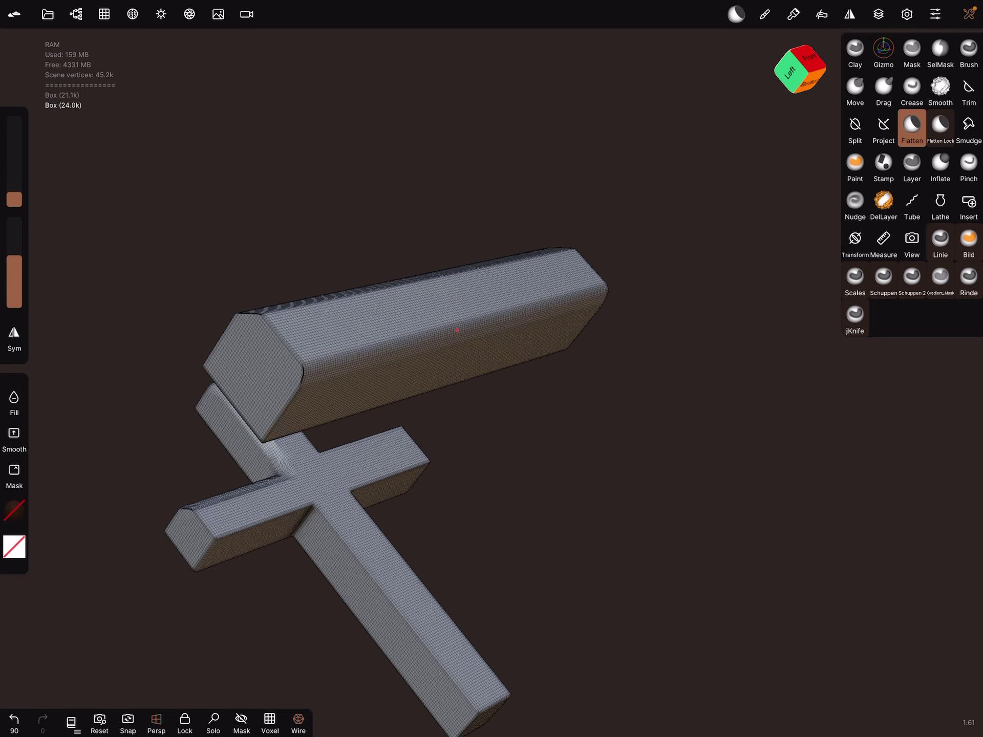
left_click_drag(592, 289, 307, 368)
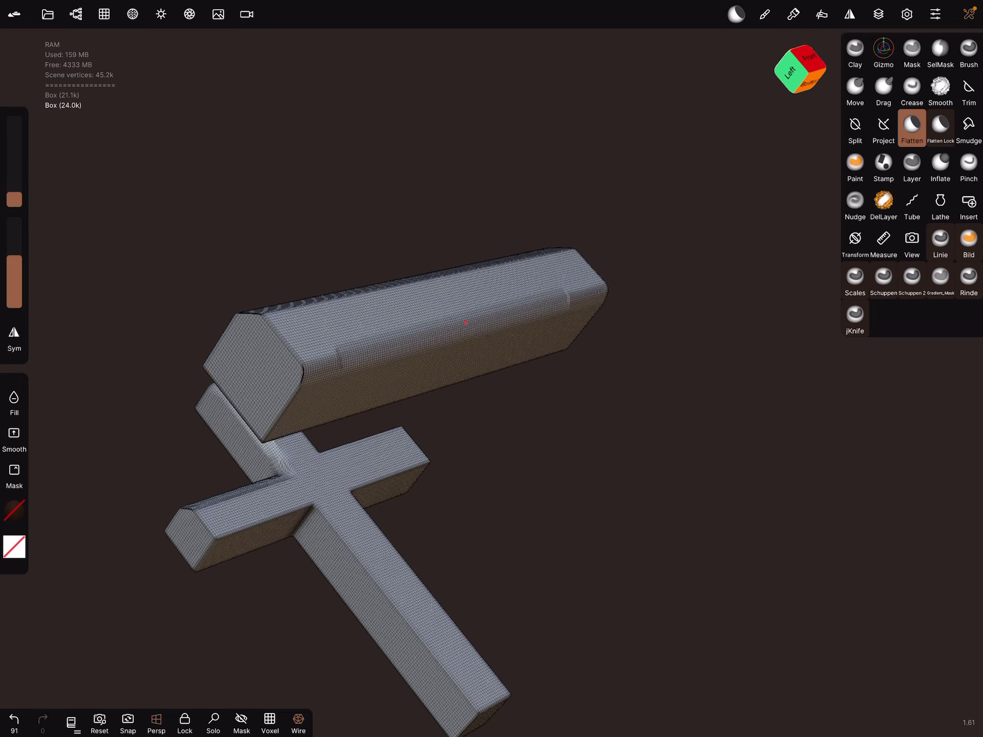
left_click(450, 340)
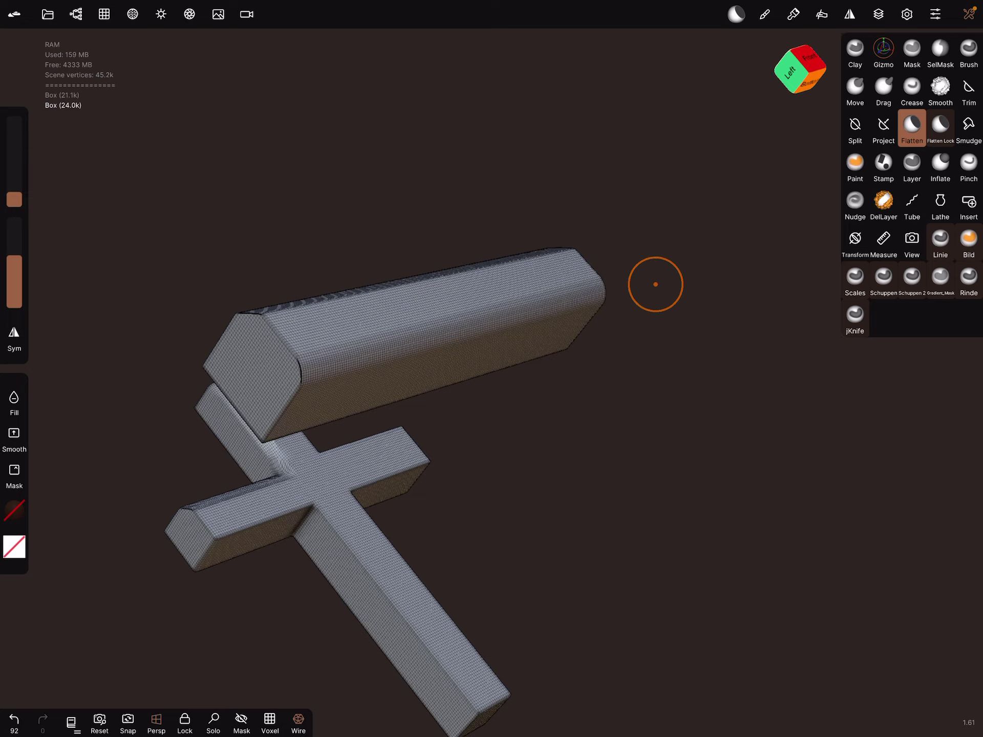
left_click_drag(308, 367, 591, 288)
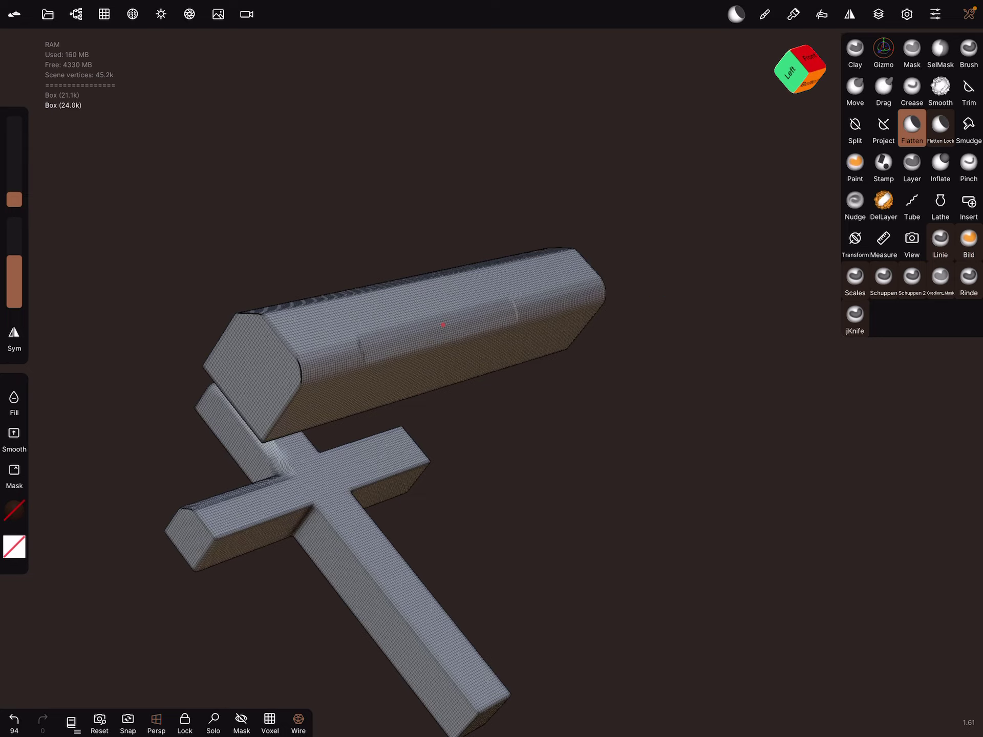
left_click(433, 335)
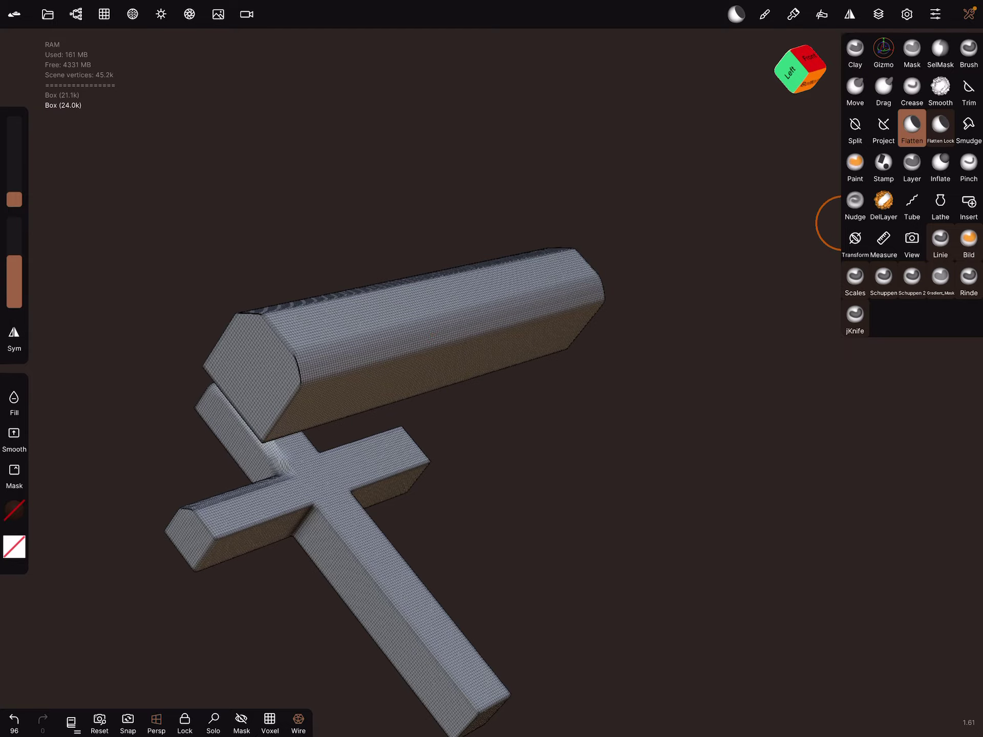
left_click_drag(653, 499, 538, 461)
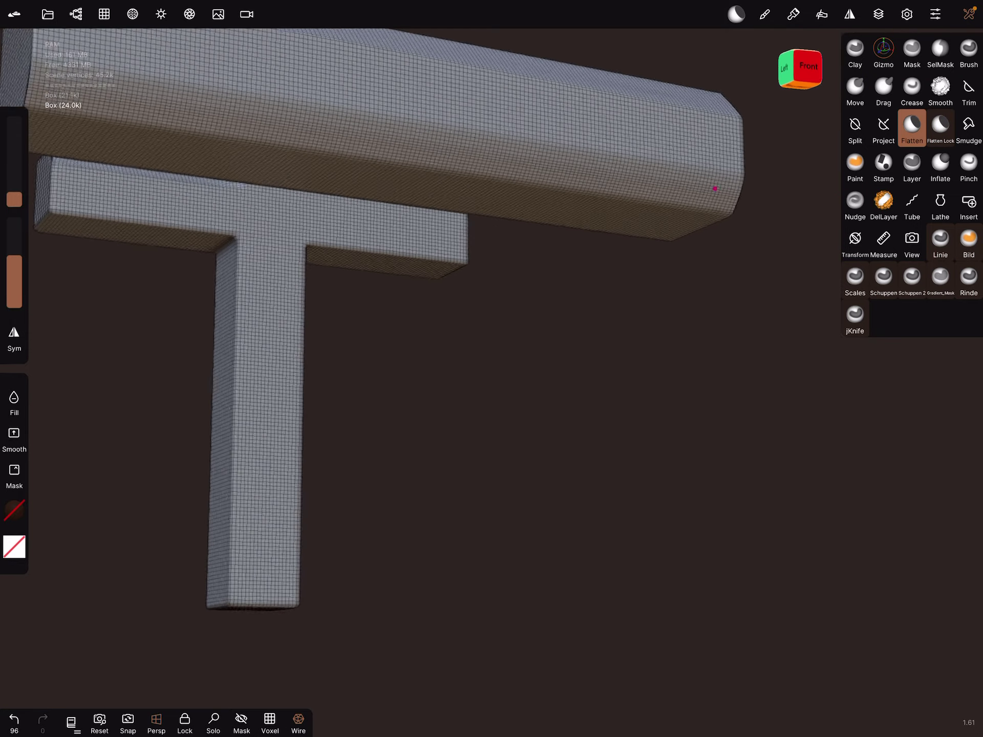
Step: Flatten-stroke a chamfer along the vertical bar's edge from mid-bar up to its top end
left_click_drag(715, 188, 742, 315)
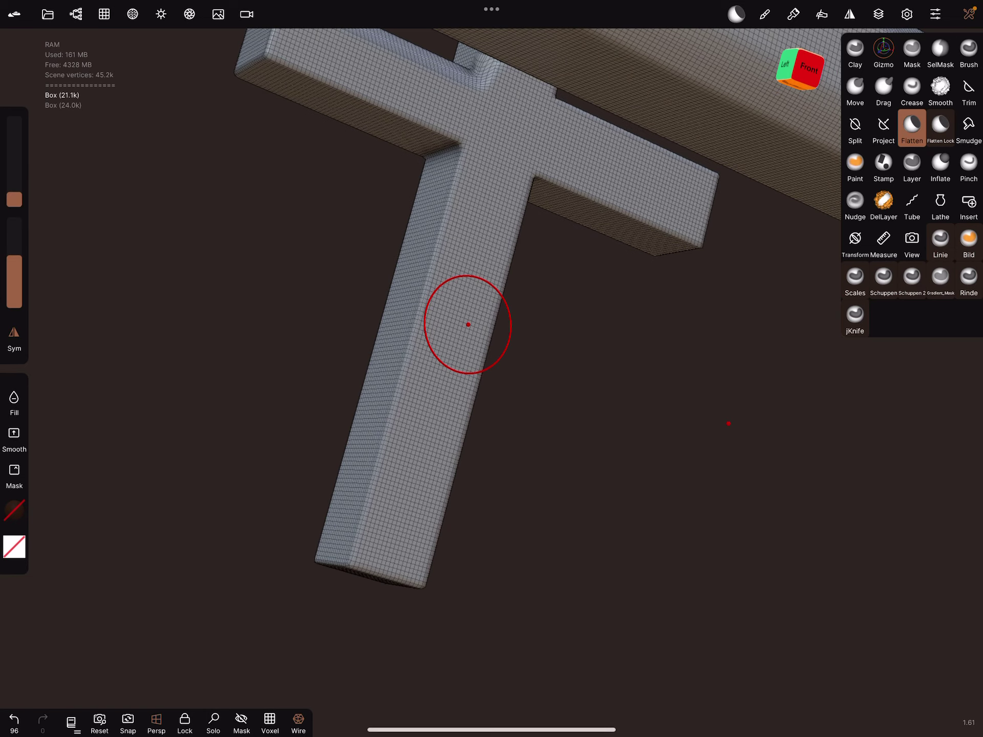
left_click_drag(728, 424, 634, 373)
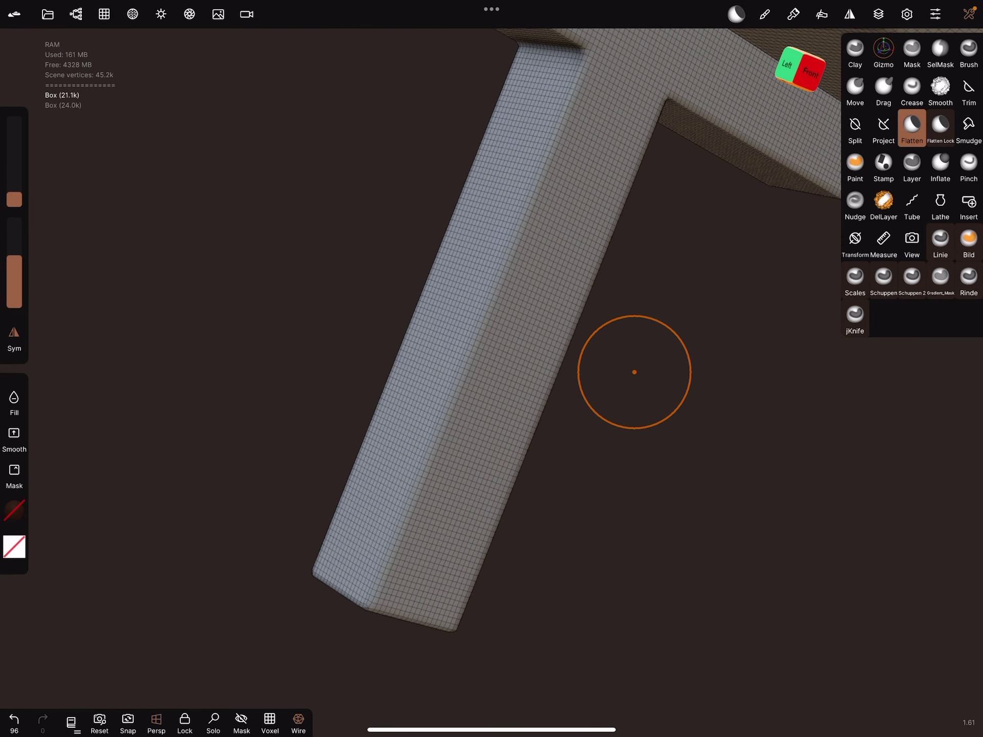
left_click_drag(488, 311, 569, 104)
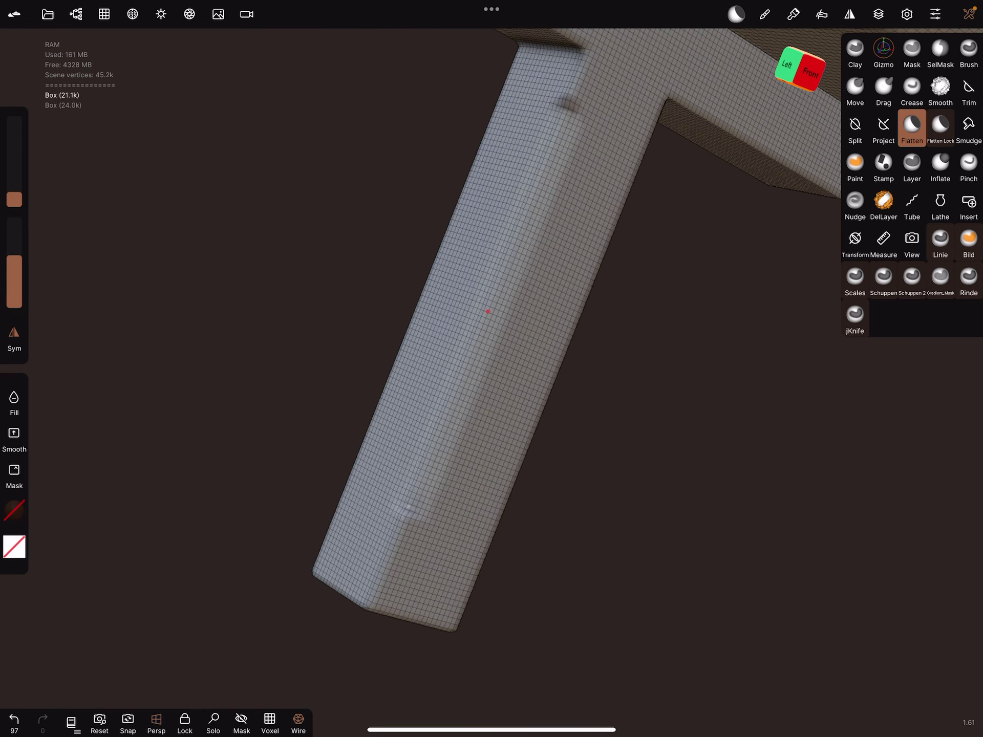
left_click_drag(488, 311, 590, 63)
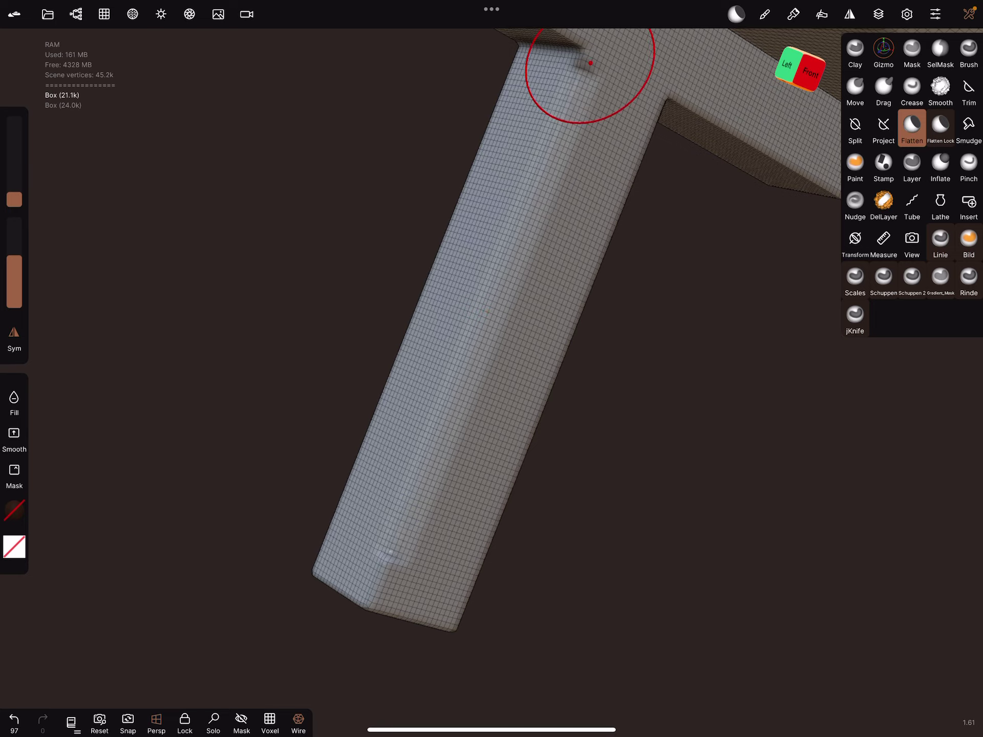
left_click(433, 452)
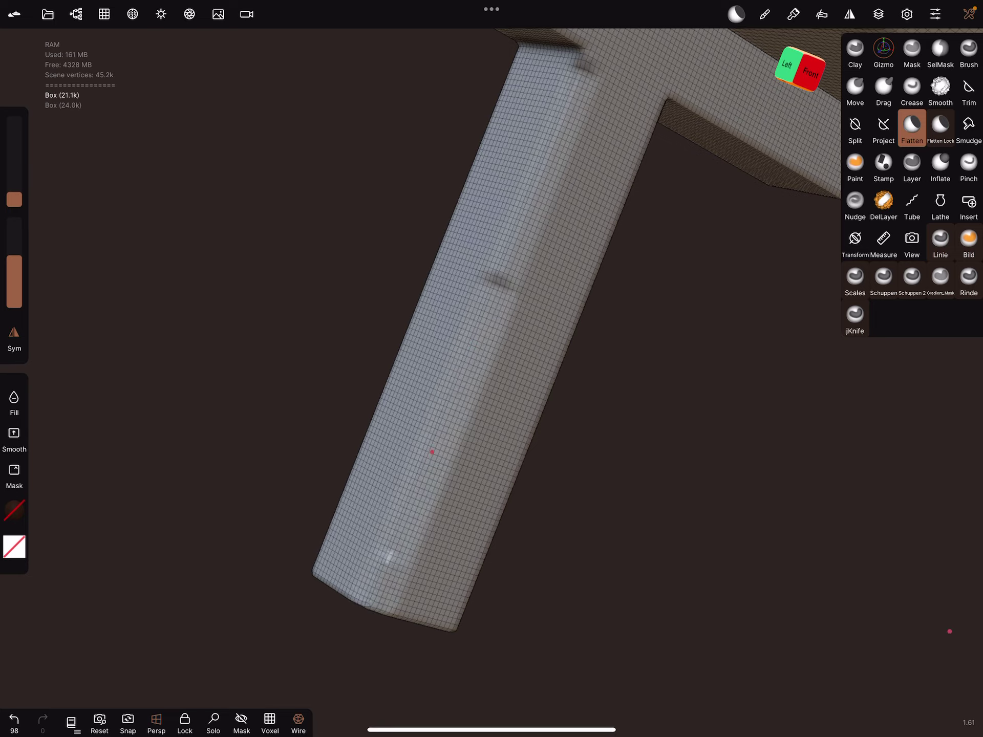
mouse_move(520, 229)
left_mouse_down()
mouse_move(582, 70)
mouse_move(598, 66)
left_mouse_up()
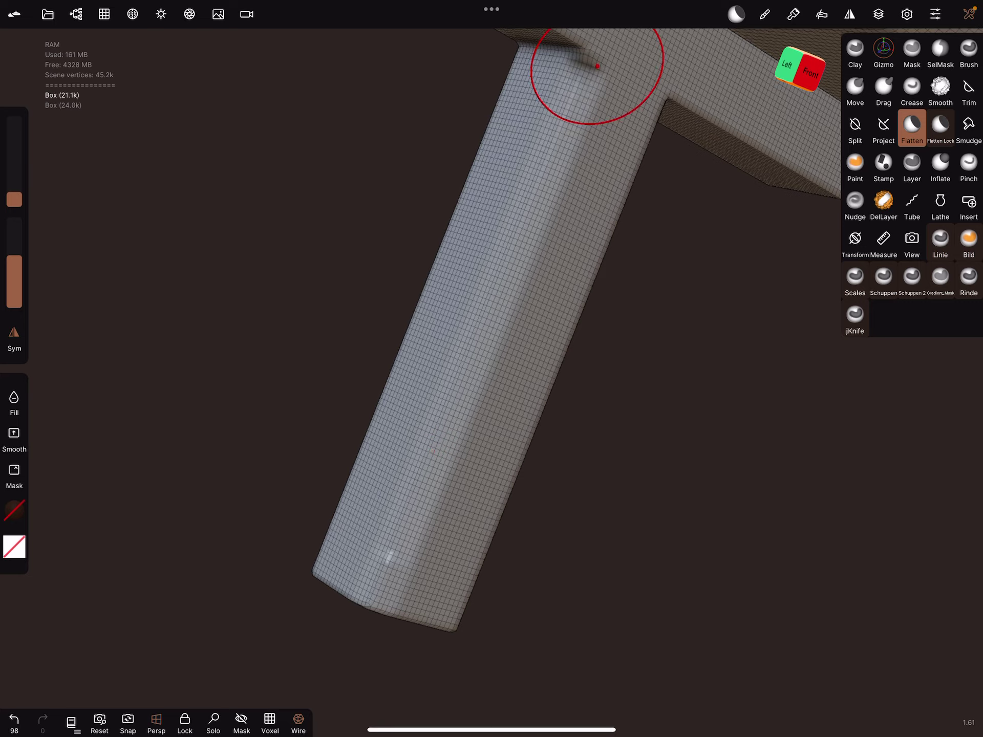
left_click(456, 408)
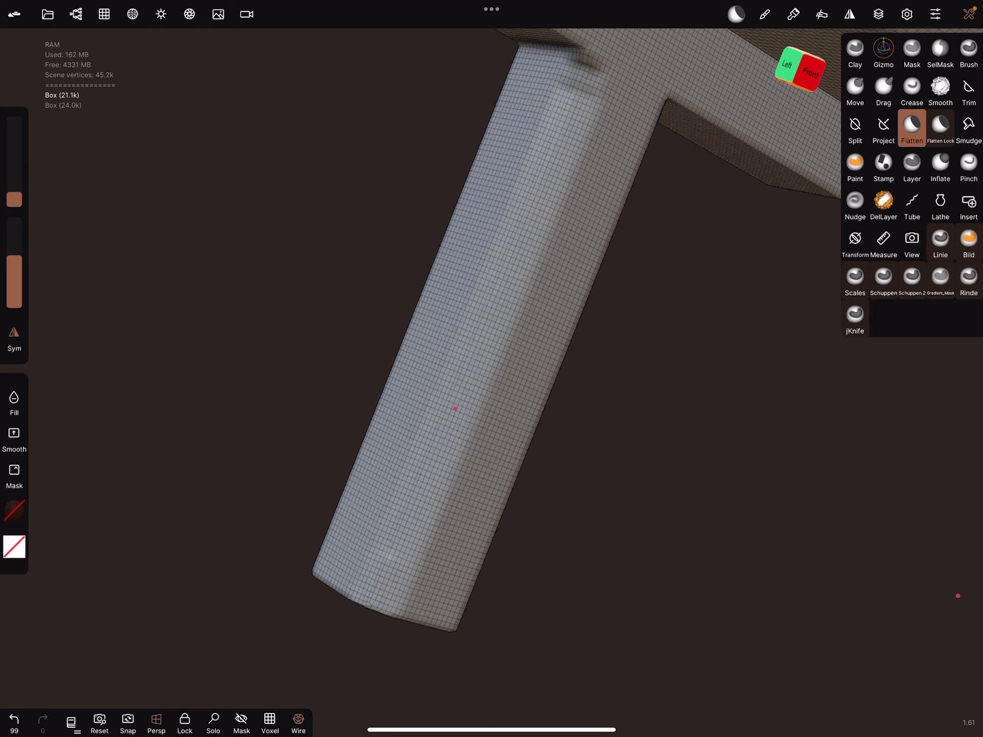
Step: Orbit around the cross to inspect the newly chamfered bar edge
left_click_drag(615, 346, 556, 296)
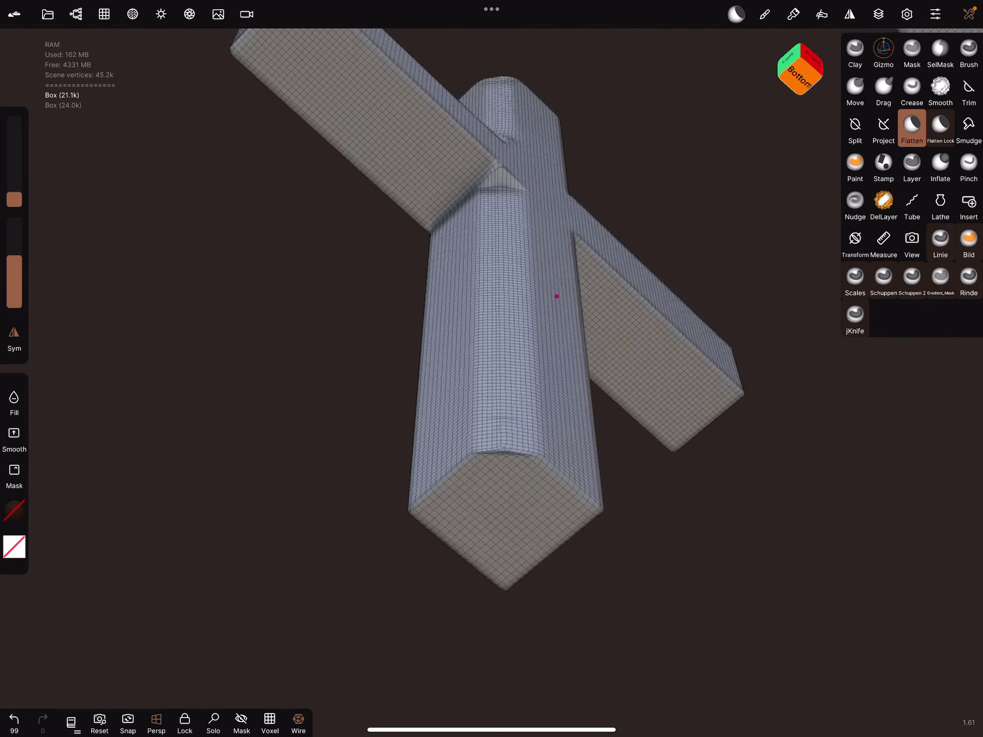
mouse_move(556, 295)
left_mouse_down()
mouse_move(462, 417)
mouse_move(665, 434)
left_mouse_up()
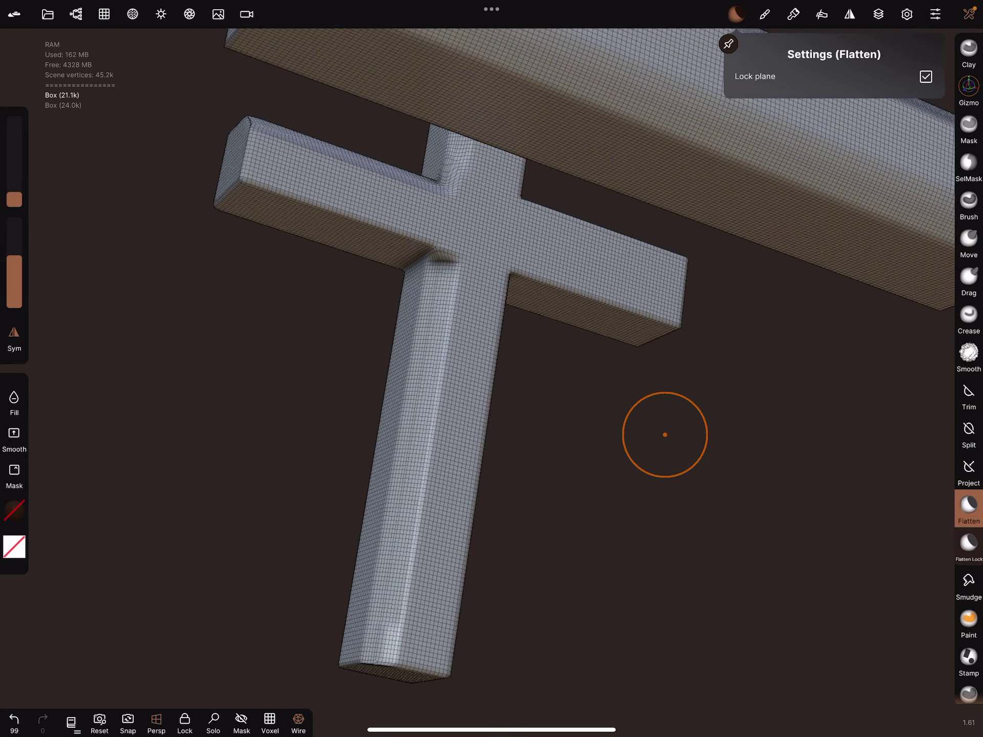
Step: Review the Flatten stroke settings (Falloff, Stroke type, grab dynamic radius), then view box and cross together
left_click(665, 435)
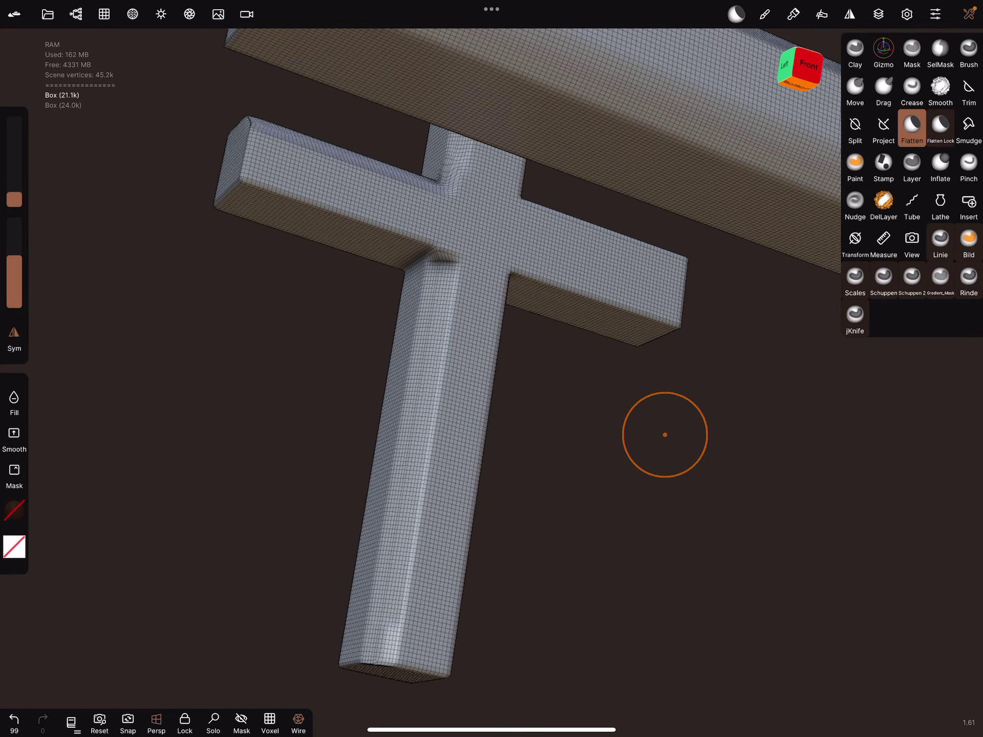
left_click(765, 14)
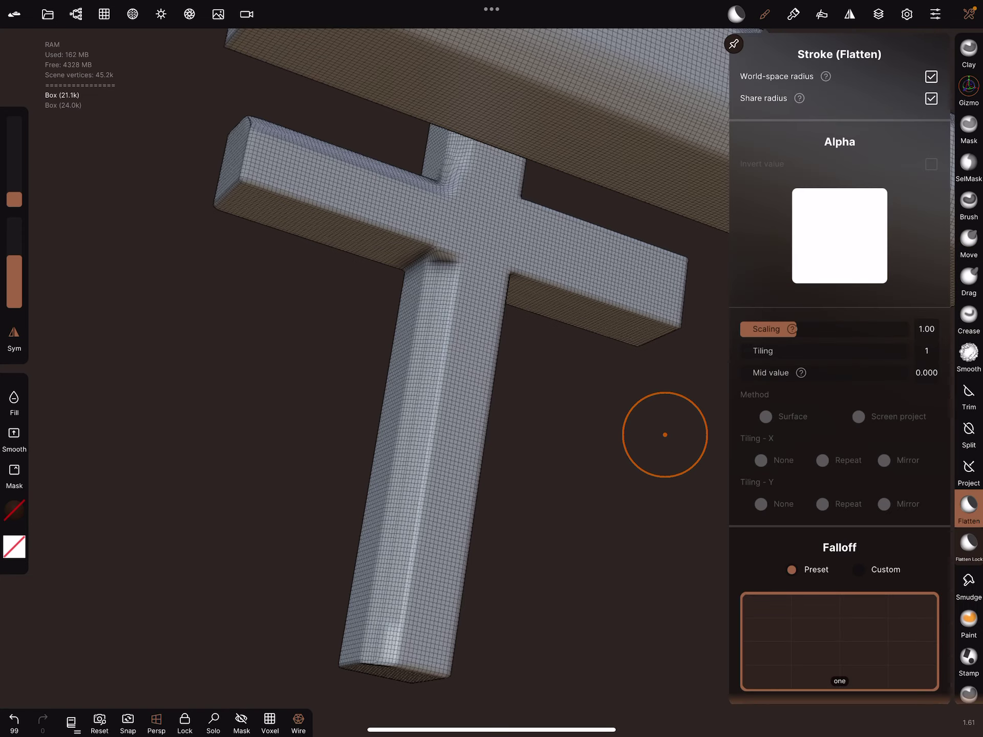
scroll(840, 385, "down", 8)
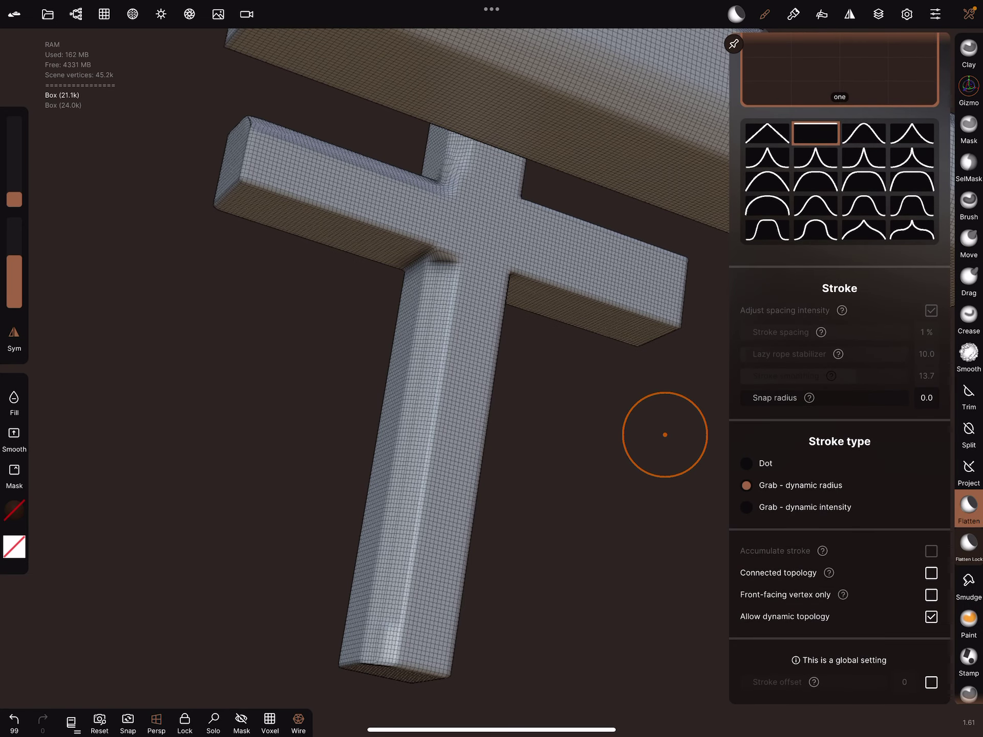
scroll(840, 385, "up", 4)
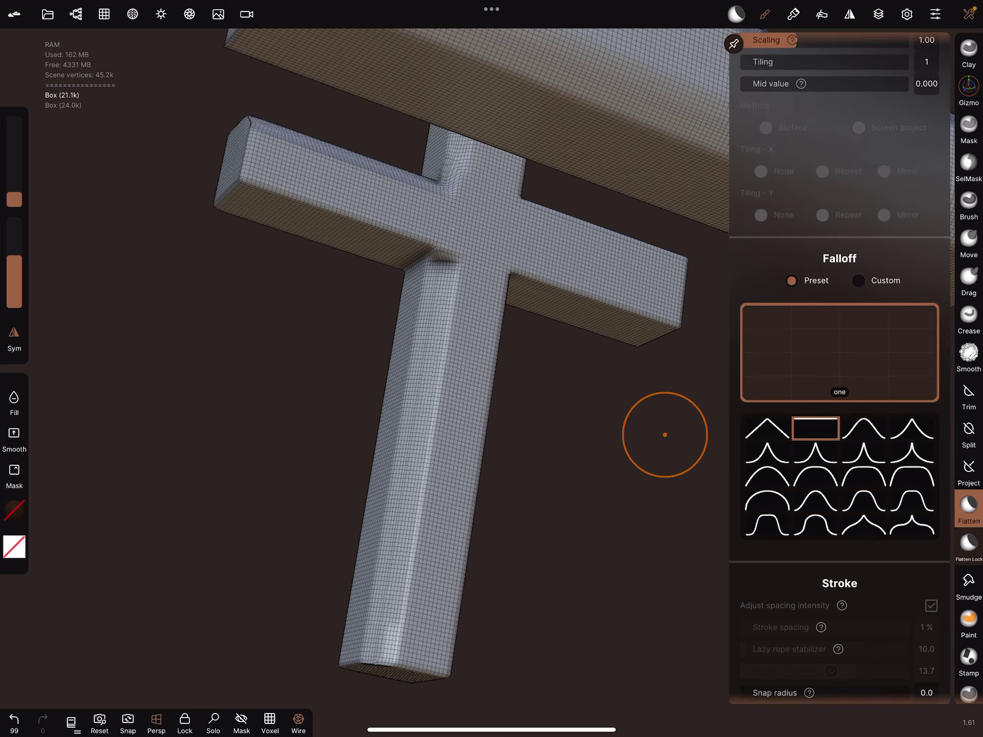
scroll(840, 384, "down", 1)
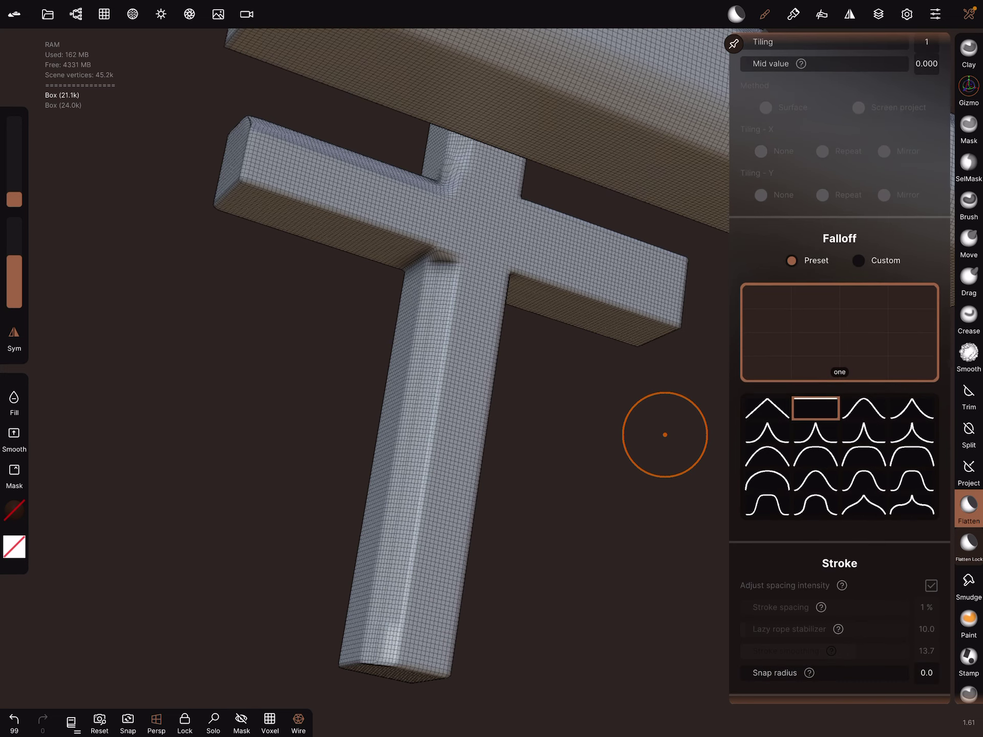
left_click(764, 14)
mouse_move(664, 435)
left_mouse_down()
mouse_move(461, 413)
mouse_move(597, 410)
mouse_move(604, 436)
mouse_move(588, 397)
mouse_move(584, 533)
mouse_move(621, 445)
mouse_move(652, 487)
left_mouse_up()
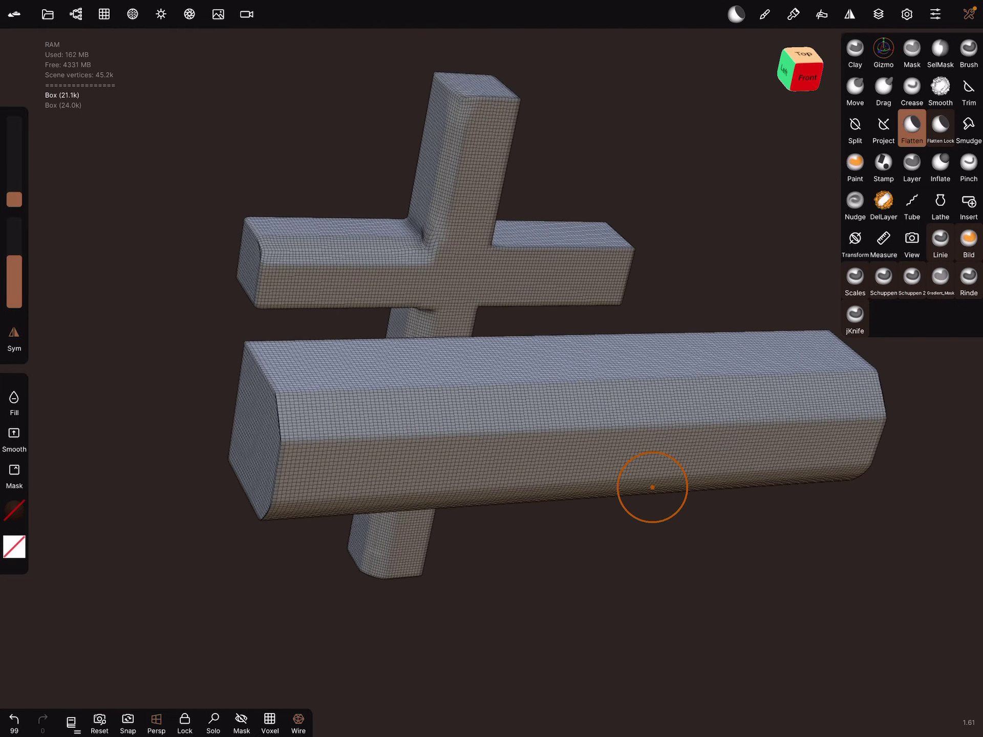